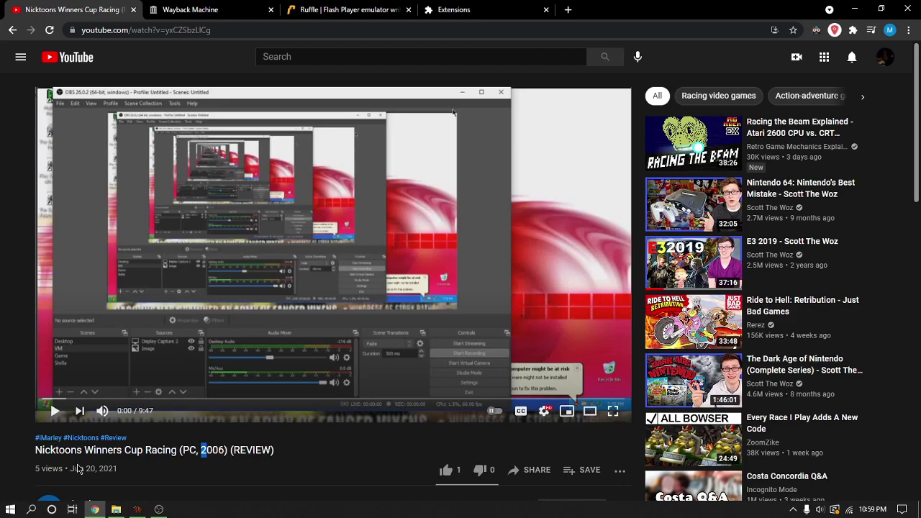
View the Nicktoons Winners Cup Racing (PC, 2006) review page on YouTube and the channel it belongs to
left_click_drag(48, 452, 159, 446)
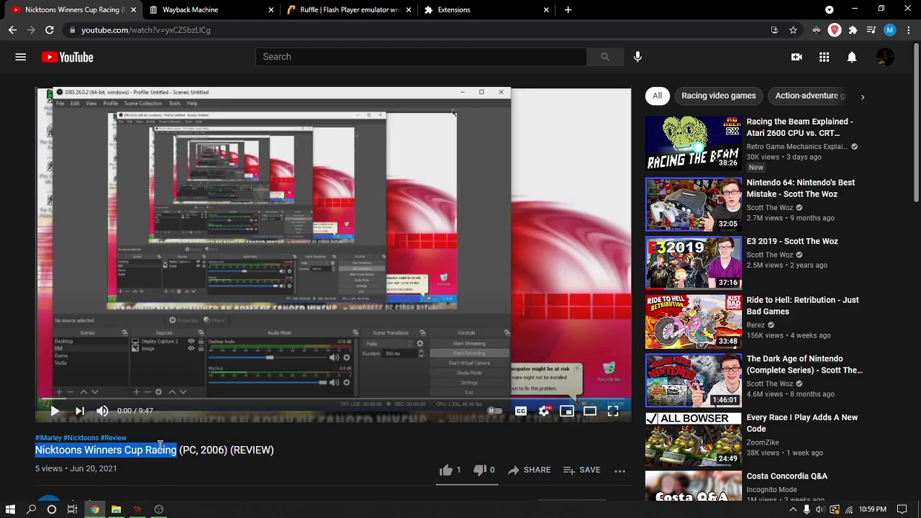
scroll(165, 436, "down", 1)
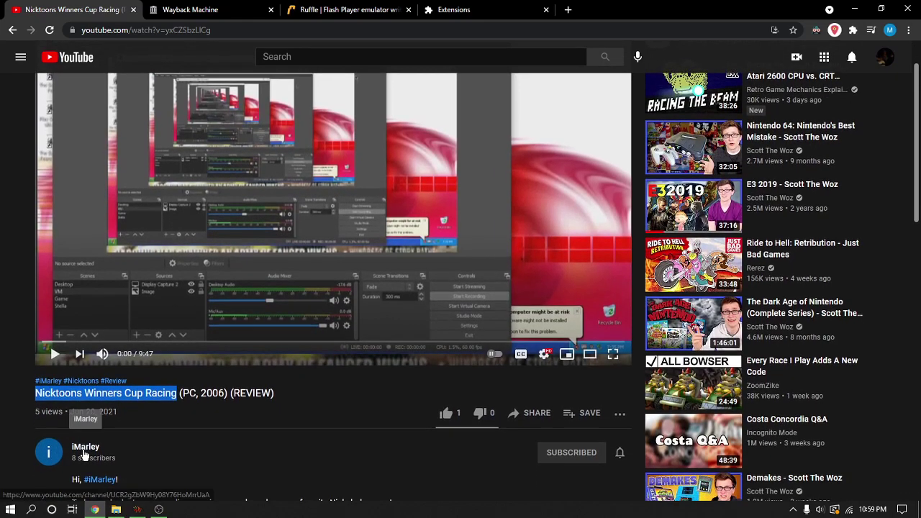
left_click(84, 453)
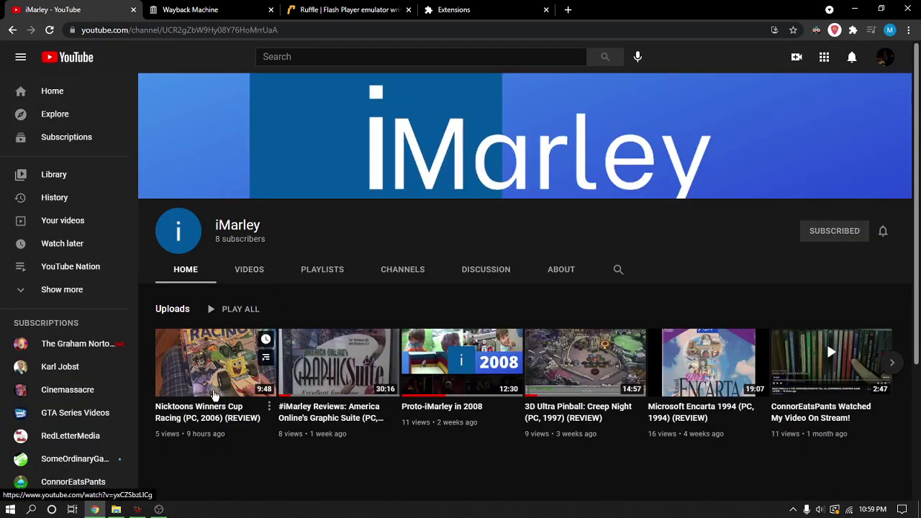
left_click(214, 350)
scroll(144, 237, "down", 4)
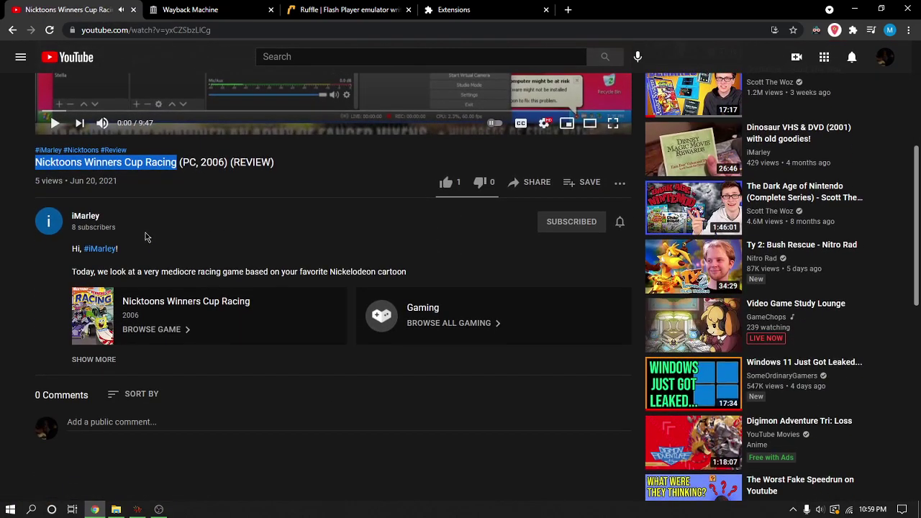
scroll(133, 229, "down", 4)
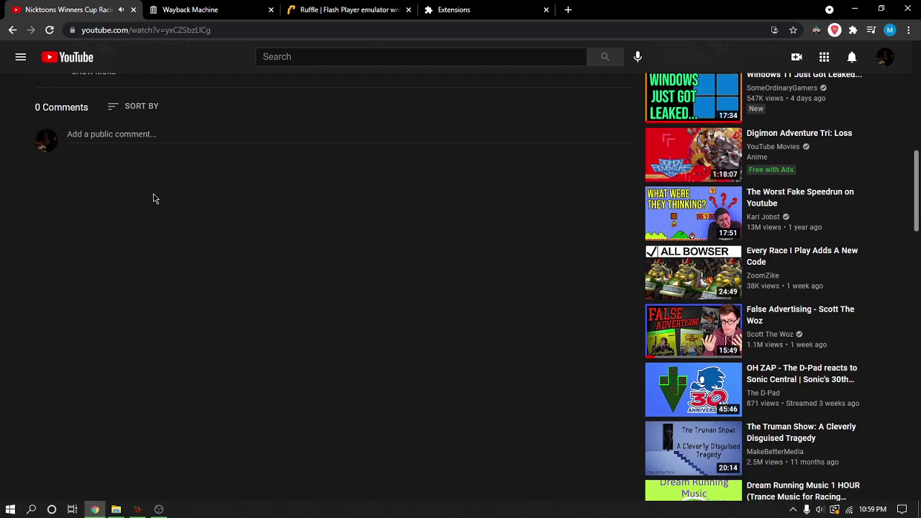
scroll(154, 199, "up", 6)
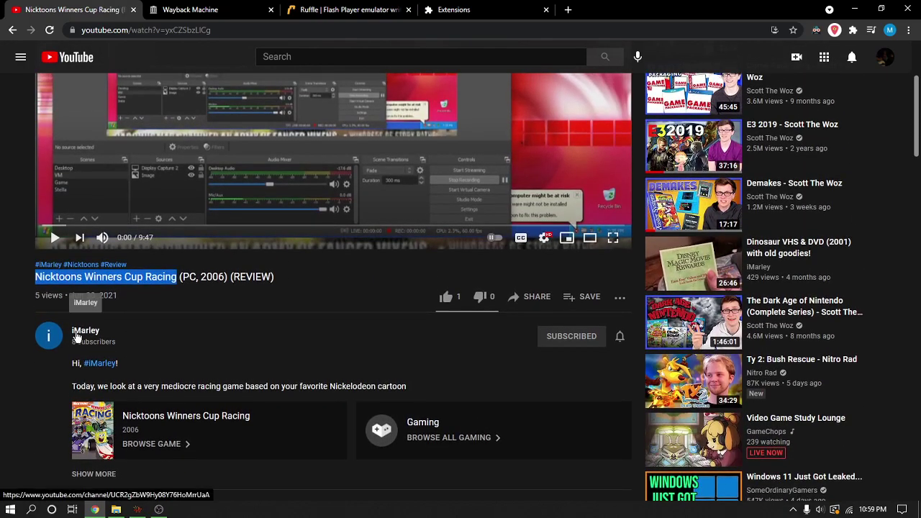
Open the iMarley channel's list of uploaded videos
left_click(83, 332)
left_click(245, 286)
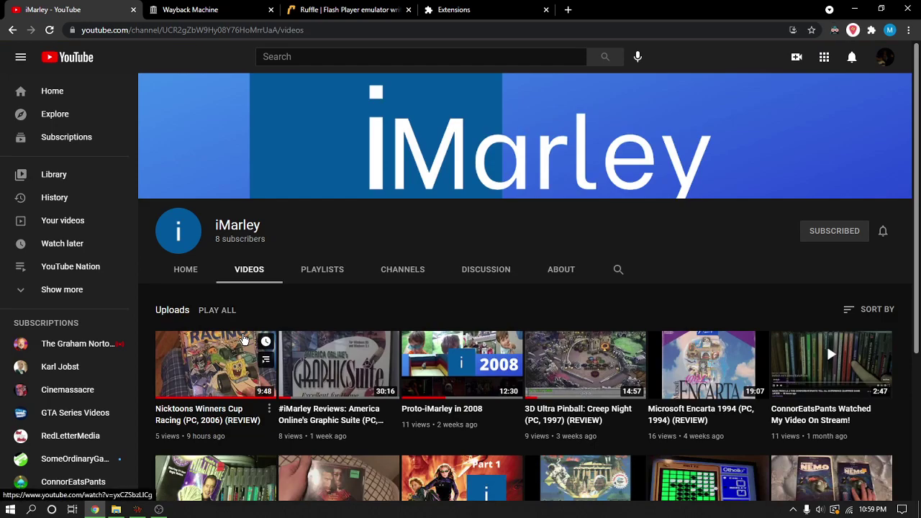
key("XF86AudioLowerVolume")
key("XF86AudioRaiseVolume")
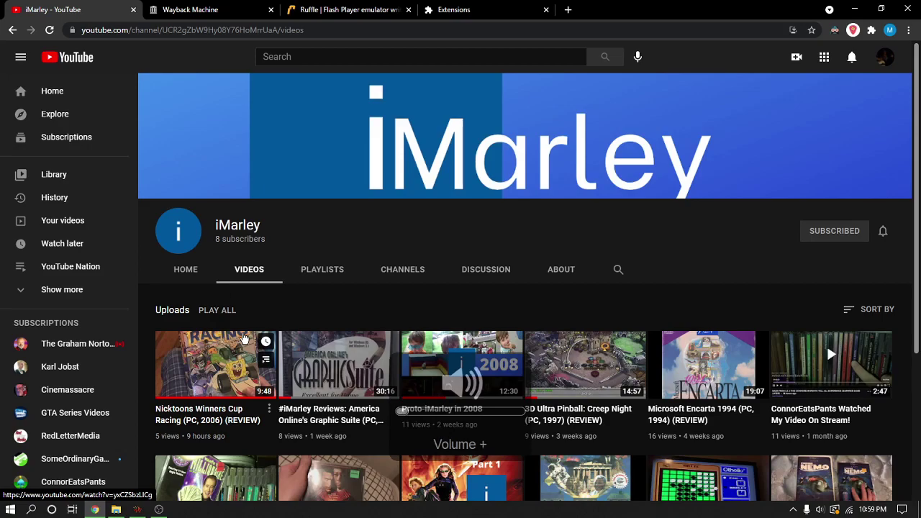
left_click(193, 8)
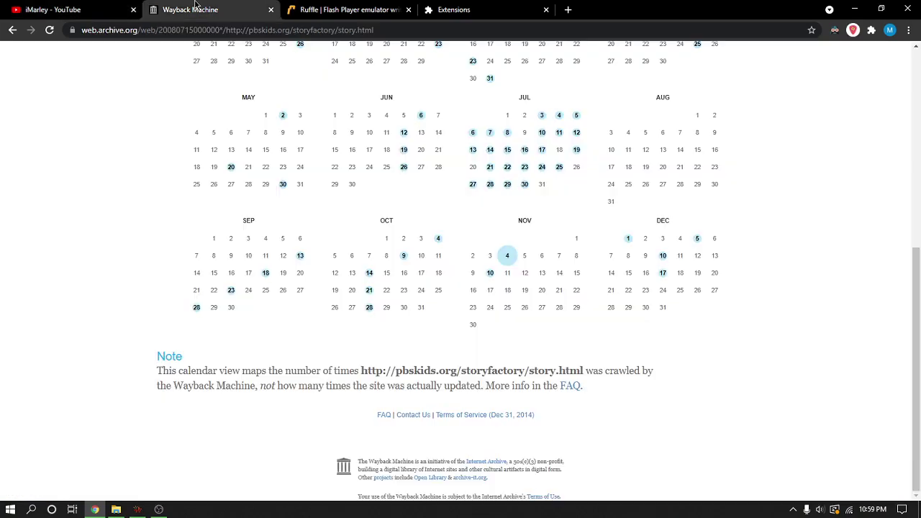
scroll(331, 208, "up", 5)
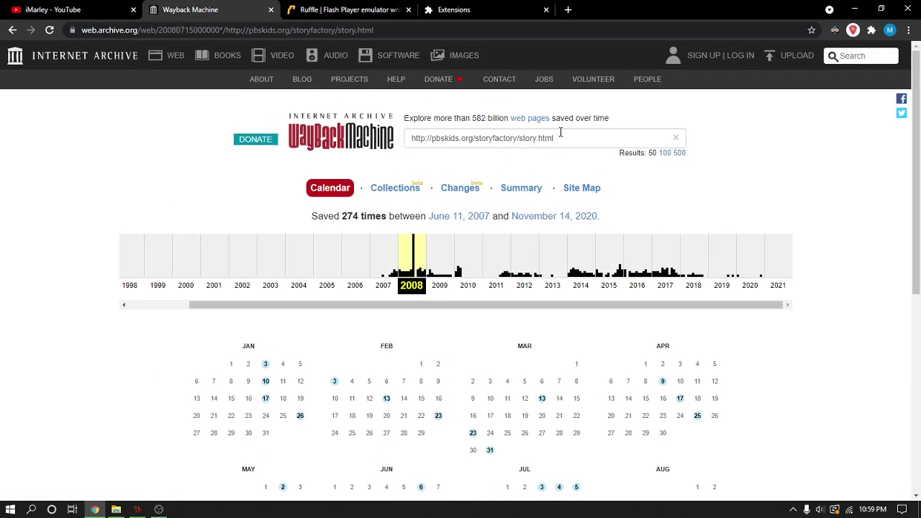
left_click_drag(504, 138, 449, 138)
left_click_drag(376, 29, 311, 115)
left_click_drag(364, 189, 161, 394)
left_click(159, 344)
key("XF86AudioLowerVolume")
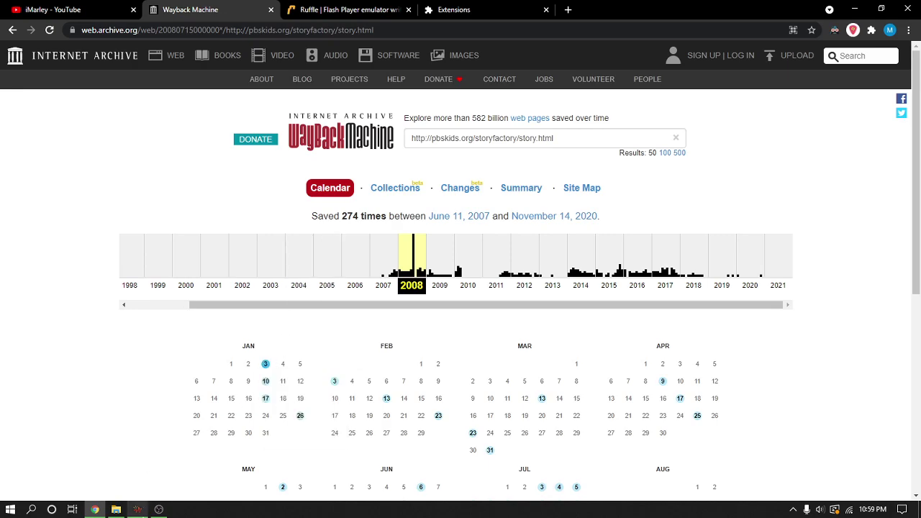
Switch to Flashpoint and check its games and animations for titles matching "dot's"
mouse_move(138, 508)
left_click(179, 469)
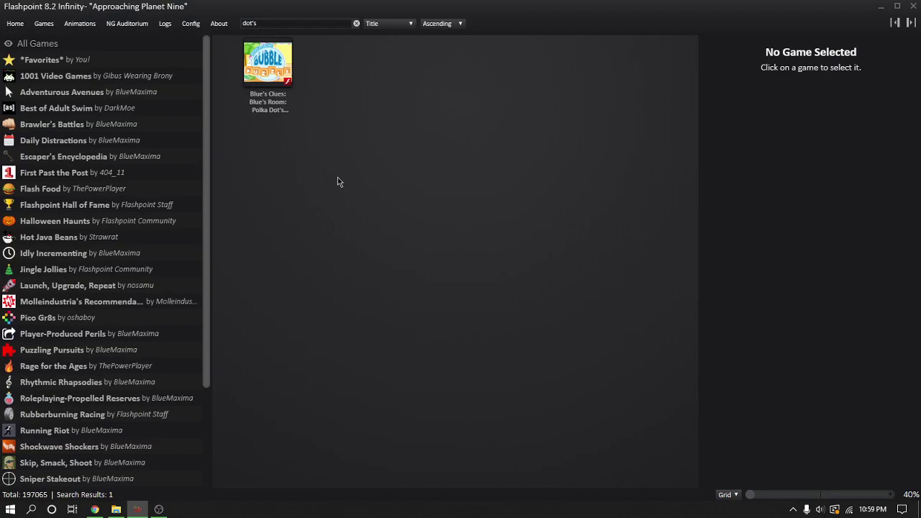
left_click(91, 24)
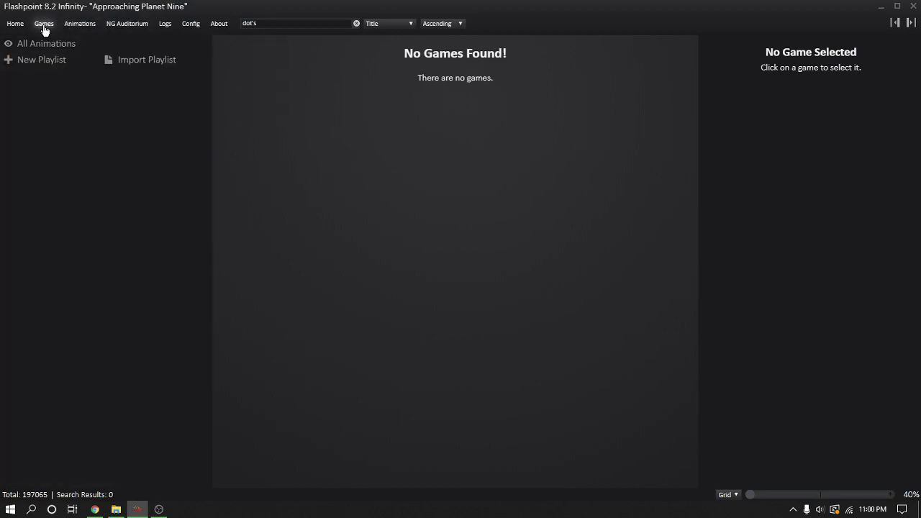
left_click(44, 26)
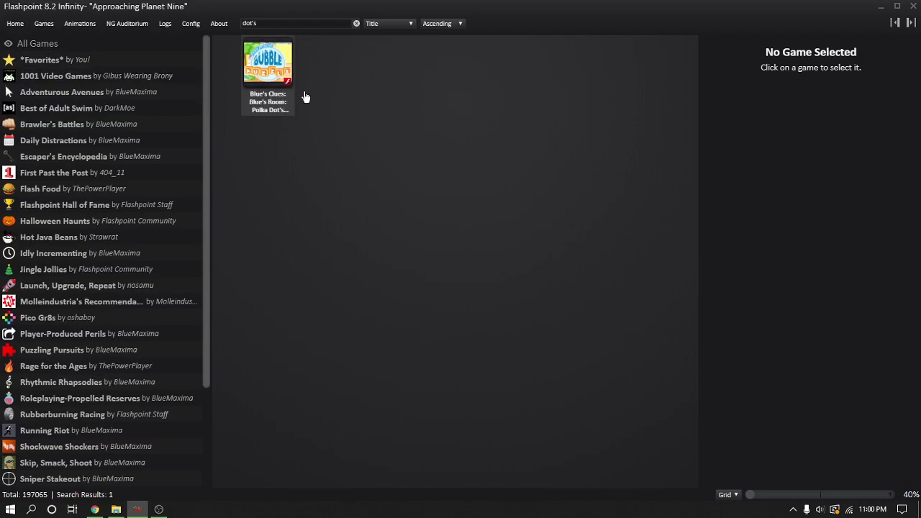
Return to Chrome and view the Ruffle website's Downloads section and the installed browser extensions
left_click(100, 512)
scroll(312, 362, "down", 3)
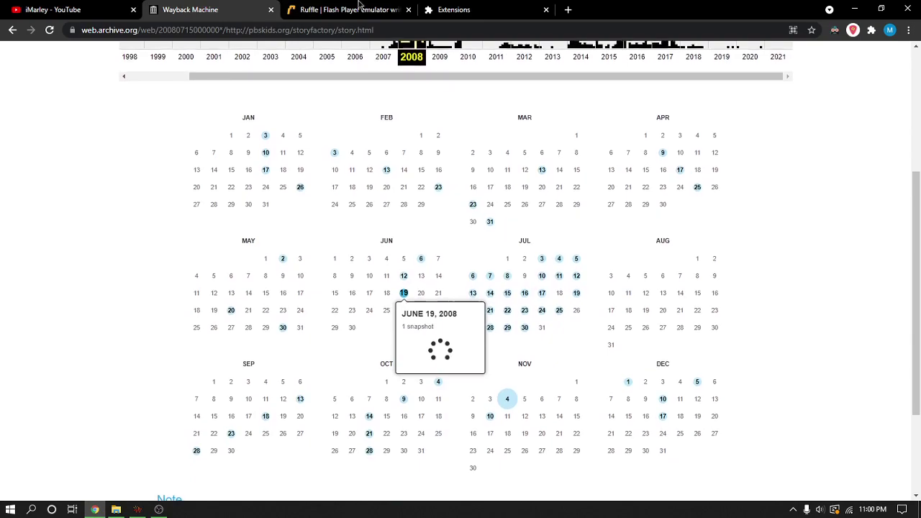
key("ctrl+Tab")
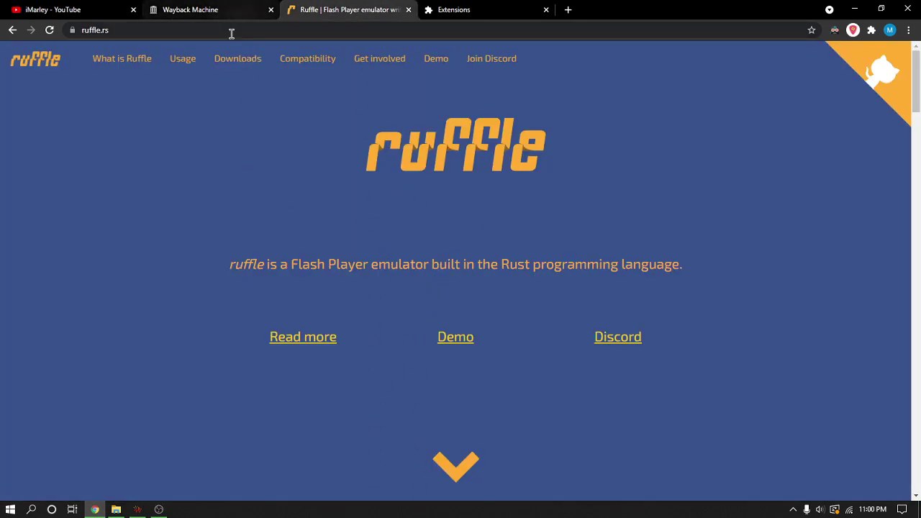
key("ctrl+shift+Tab")
scroll(333, 190, "up", 3)
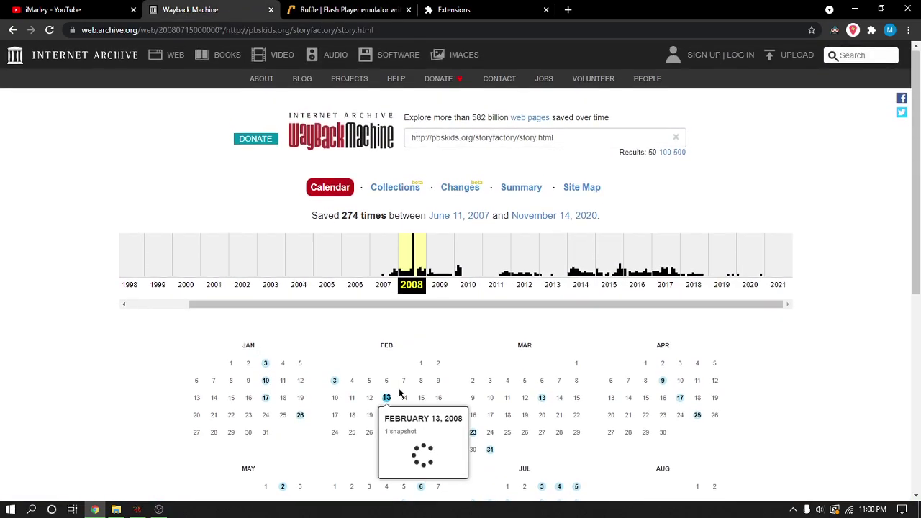
left_click(365, 10)
scroll(349, 264, "down", 15)
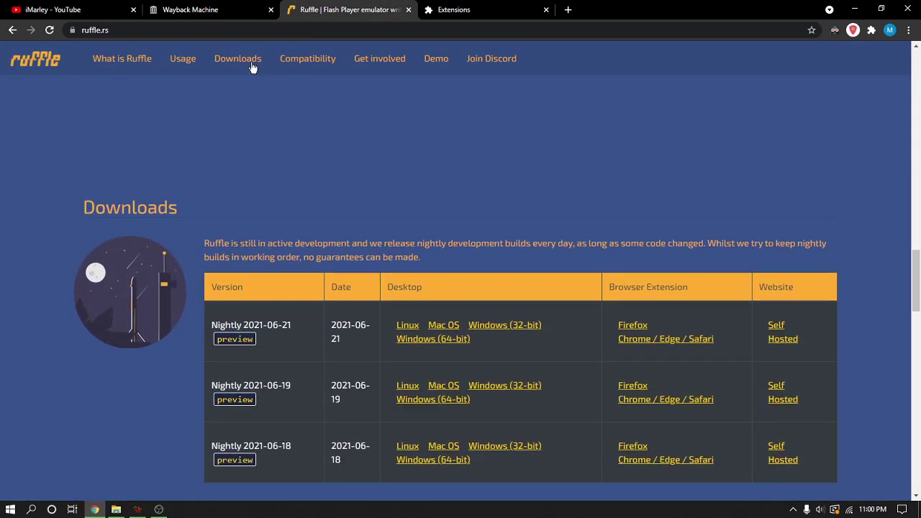
left_click(239, 60)
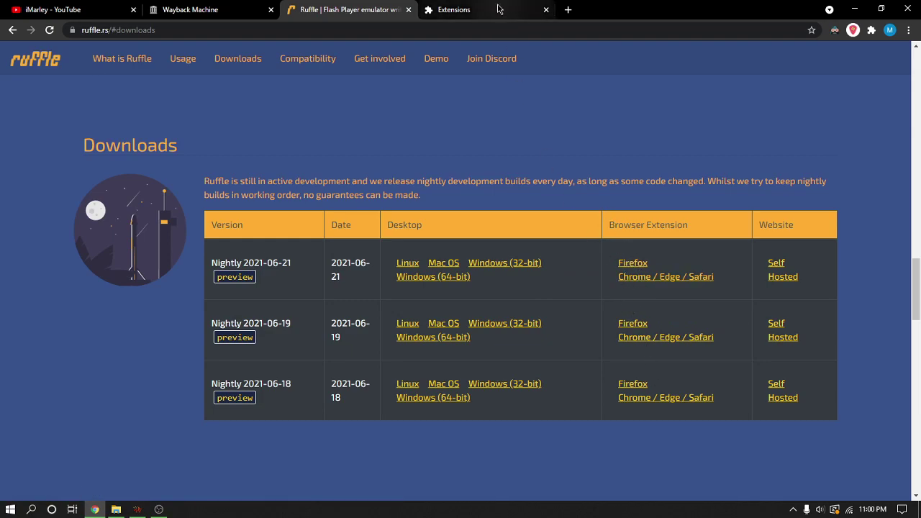
left_click(460, 9)
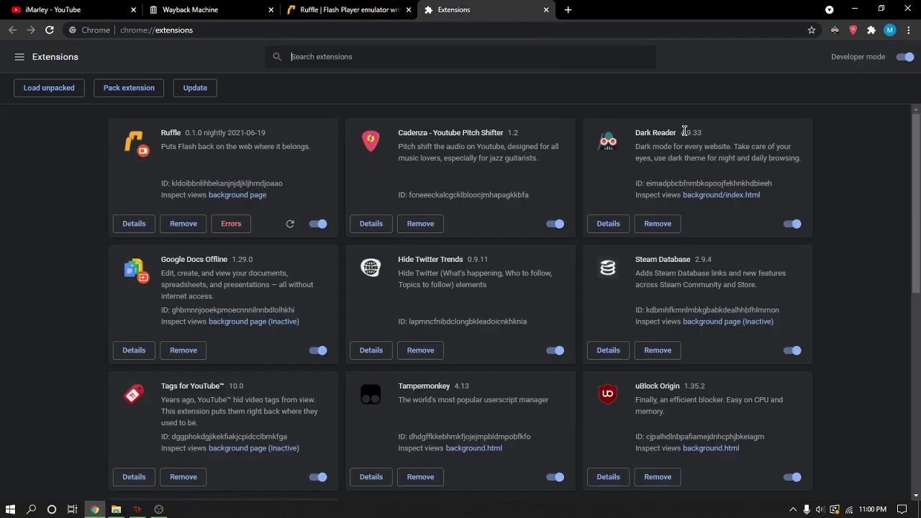
Open the 04:35:29 capture of the Story Factory page from November 4, 2008, and close the archive banner
left_click(252, 6)
scroll(279, 251, "down", 5)
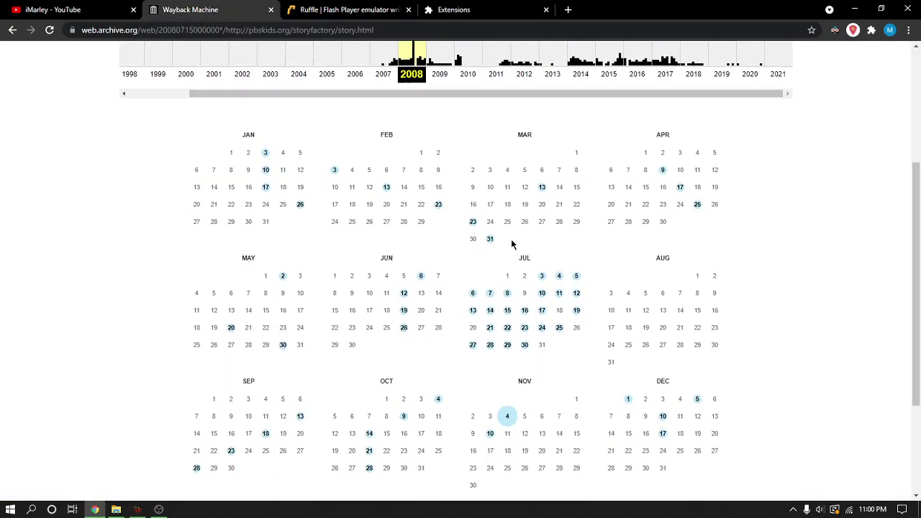
mouse_move(508, 261)
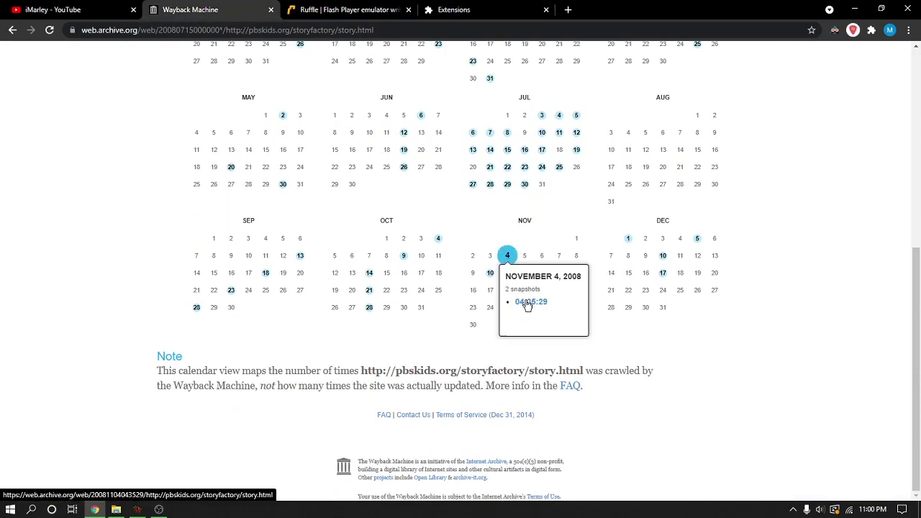
left_click(525, 302)
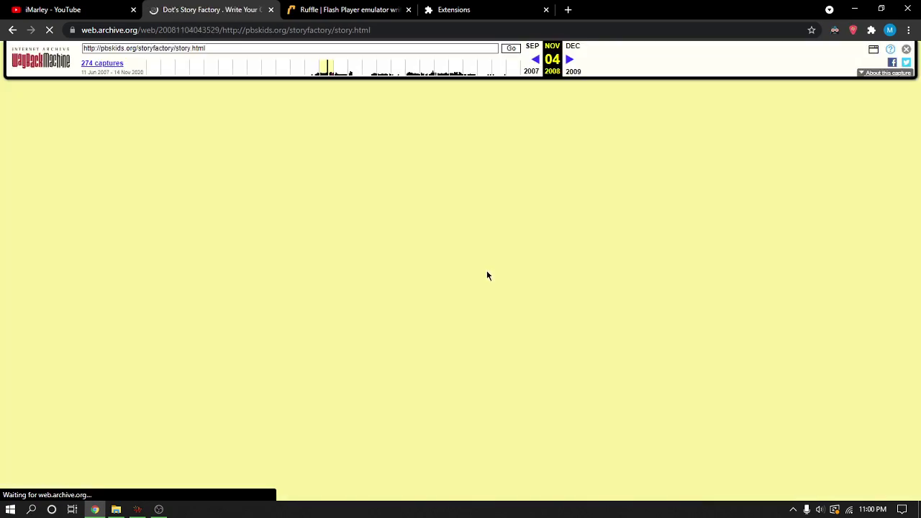
left_click(907, 49)
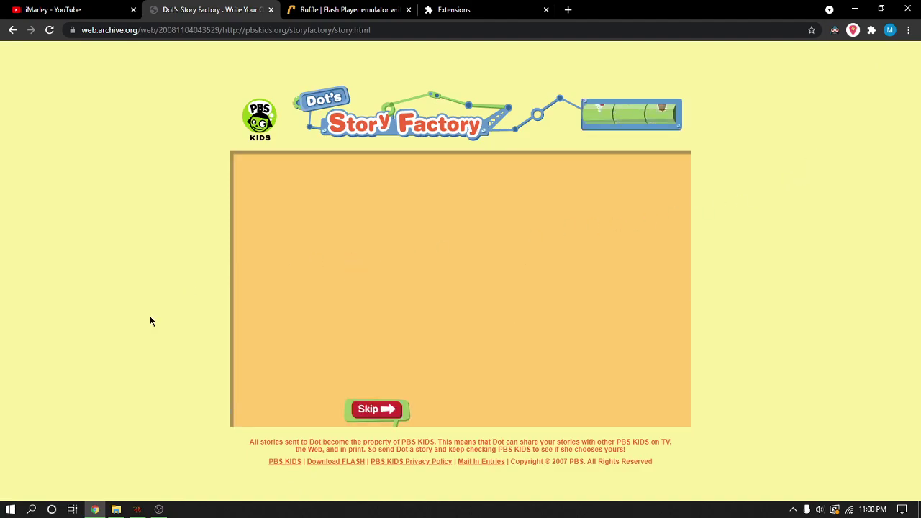
left_click(158, 510)
left_click(47, 445)
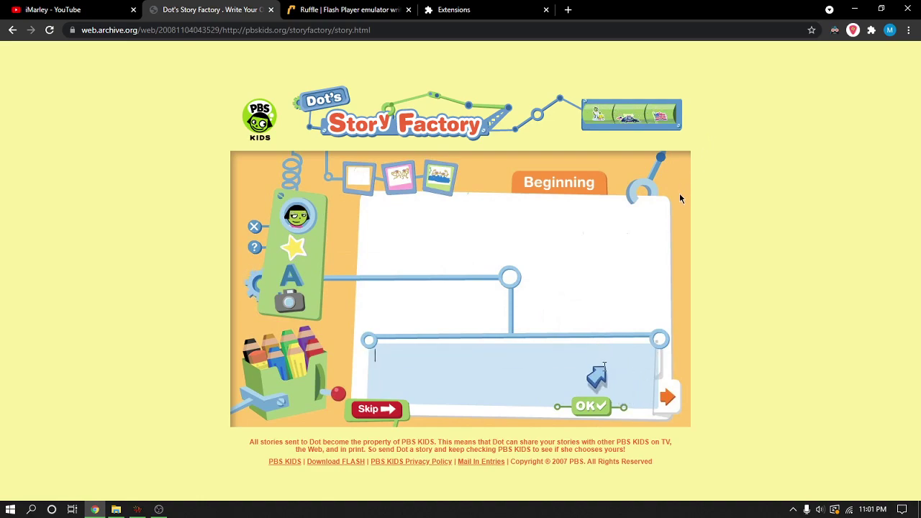
type("ved in a")
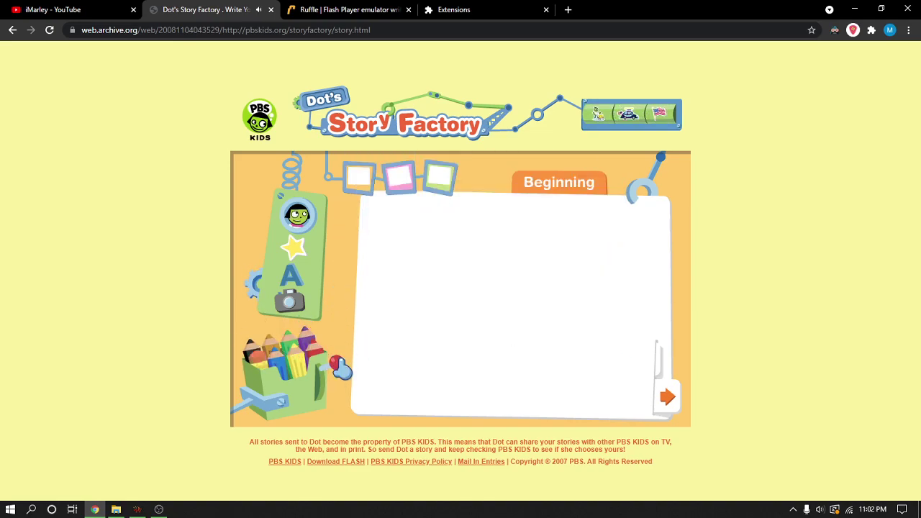
Draw a green figure with the thickest pencil stroke on the Beginning page and erase it
left_click_drag(343, 369, 337, 427)
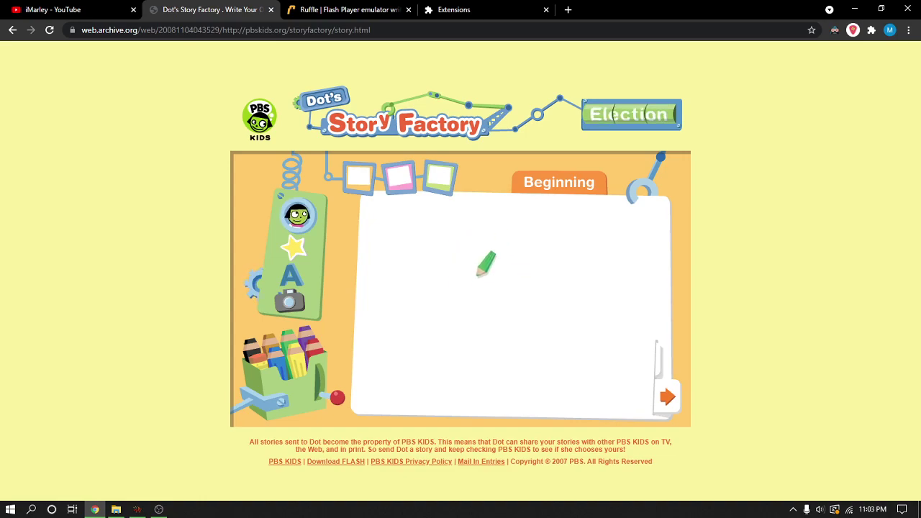
mouse_move(435, 251)
left_mouse_down()
mouse_move(417, 274)
mouse_move(452, 248)
mouse_move(430, 315)
left_mouse_up()
mouse_move(432, 282)
left_mouse_down()
mouse_move(382, 325)
mouse_move(423, 339)
mouse_move(400, 399)
mouse_move(453, 416)
mouse_move(438, 338)
mouse_move(491, 352)
mouse_move(452, 285)
left_mouse_up()
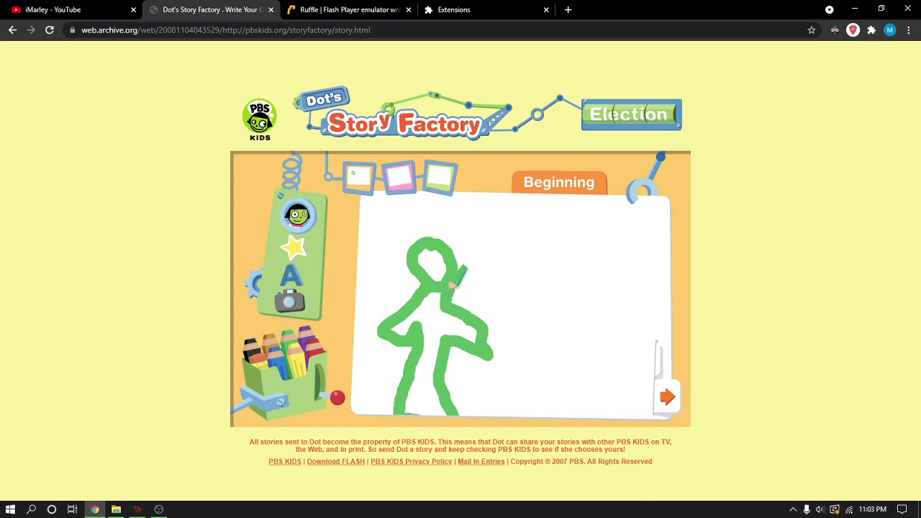
left_click(268, 356)
mouse_move(441, 324)
left_mouse_down()
mouse_move(405, 309)
mouse_move(424, 263)
mouse_move(436, 277)
mouse_move(400, 251)
mouse_move(452, 284)
mouse_move(453, 240)
mouse_move(432, 226)
mouse_move(490, 337)
mouse_move(482, 319)
mouse_move(456, 329)
mouse_move(439, 371)
mouse_move(442, 395)
mouse_move(460, 410)
mouse_move(469, 399)
mouse_move(437, 408)
mouse_move(371, 374)
mouse_move(412, 357)
mouse_move(417, 313)
mouse_move(402, 286)
mouse_move(395, 316)
left_mouse_up()
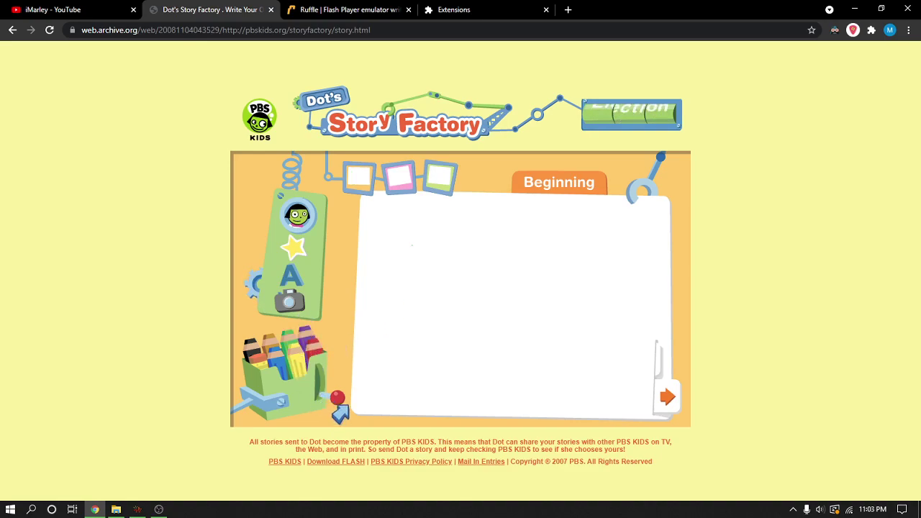
Draw a thin green curved line on the Beginning page and rub it out with the eraser
left_click(295, 345)
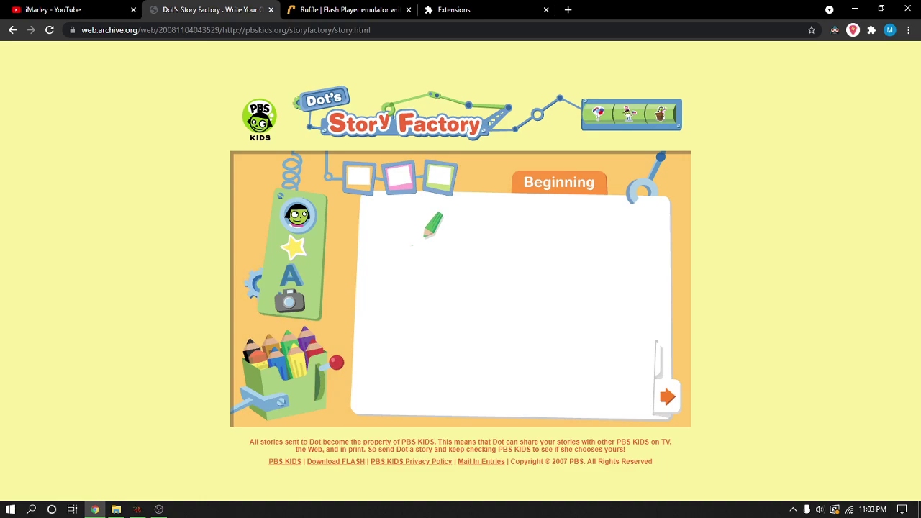
mouse_move(425, 236)
left_mouse_down()
mouse_move(405, 264)
mouse_move(430, 288)
left_mouse_up()
left_click(323, 380)
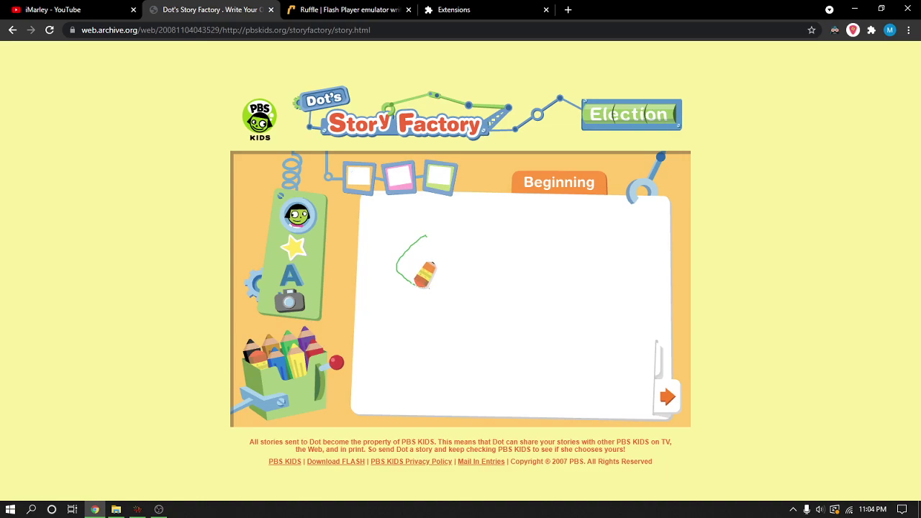
mouse_move(424, 279)
left_mouse_down()
mouse_move(407, 249)
mouse_move(417, 226)
mouse_move(387, 259)
mouse_move(405, 232)
mouse_move(442, 211)
mouse_move(406, 258)
mouse_move(440, 285)
mouse_move(430, 288)
mouse_move(389, 246)
mouse_move(384, 269)
mouse_move(405, 249)
left_mouse_up()
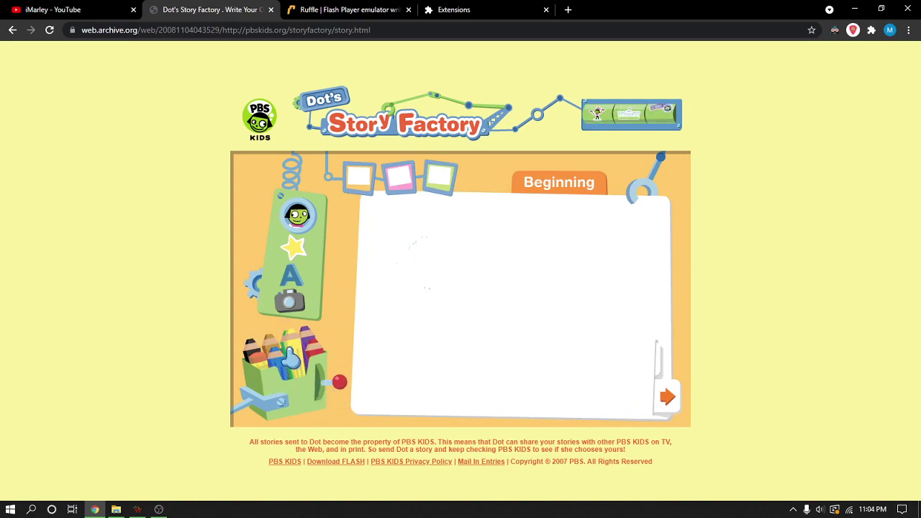
Draw the outline of a person with a medium green pencil stroke on the Beginning page, adding two eyes and a mouth
left_click(299, 320)
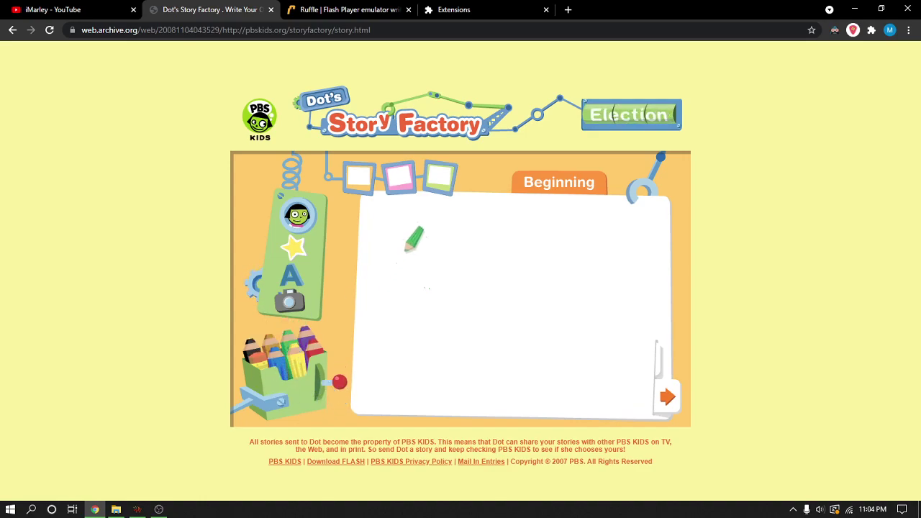
mouse_move(410, 237)
left_mouse_down()
mouse_move(387, 266)
mouse_move(432, 268)
mouse_move(435, 241)
mouse_move(413, 236)
left_mouse_up()
mouse_move(398, 287)
left_mouse_down()
mouse_move(372, 326)
mouse_move(397, 316)
mouse_move(410, 392)
mouse_move(432, 414)
mouse_move(430, 334)
mouse_move(450, 345)
mouse_move(440, 305)
mouse_move(421, 279)
left_mouse_up()
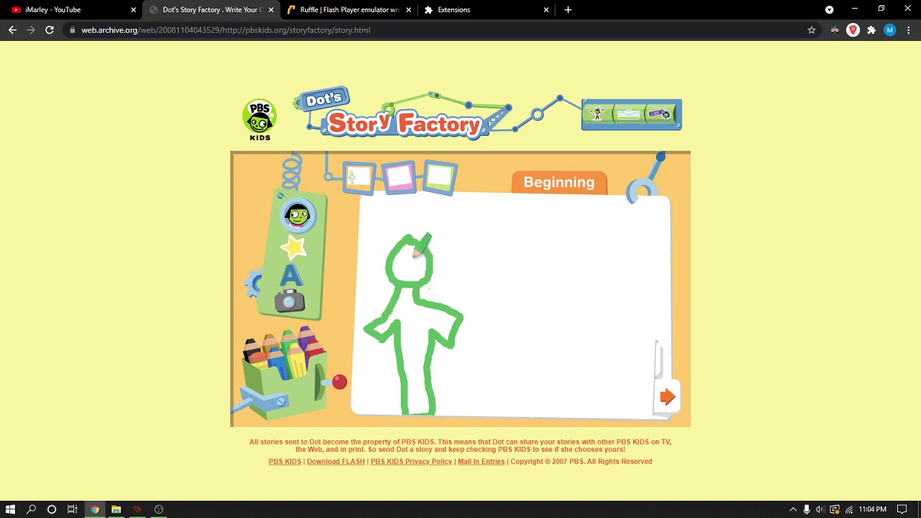
left_click(414, 256)
left_click(398, 256)
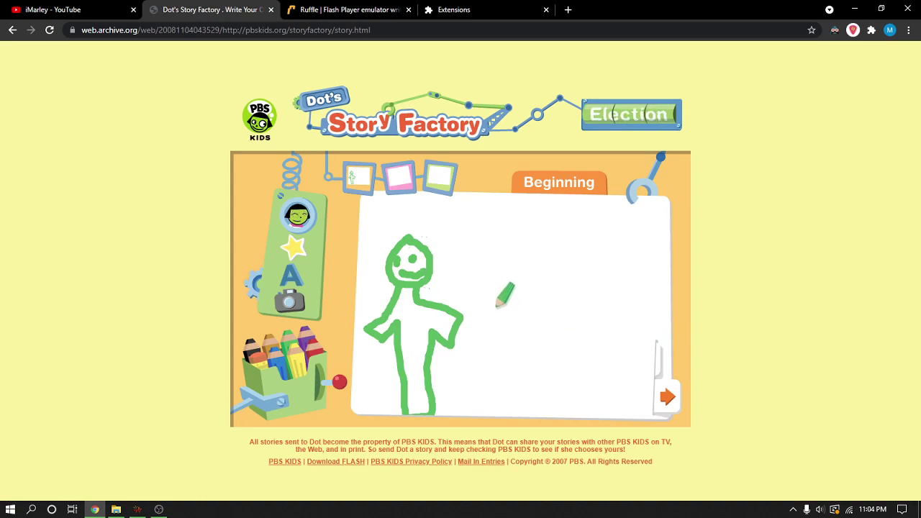
Draw a green box beside the person on the Beginning page and add a black check mark across its upper edge
mouse_move(524, 315)
left_mouse_down()
mouse_move(478, 349)
mouse_move(595, 363)
mouse_move(516, 313)
left_mouse_up()
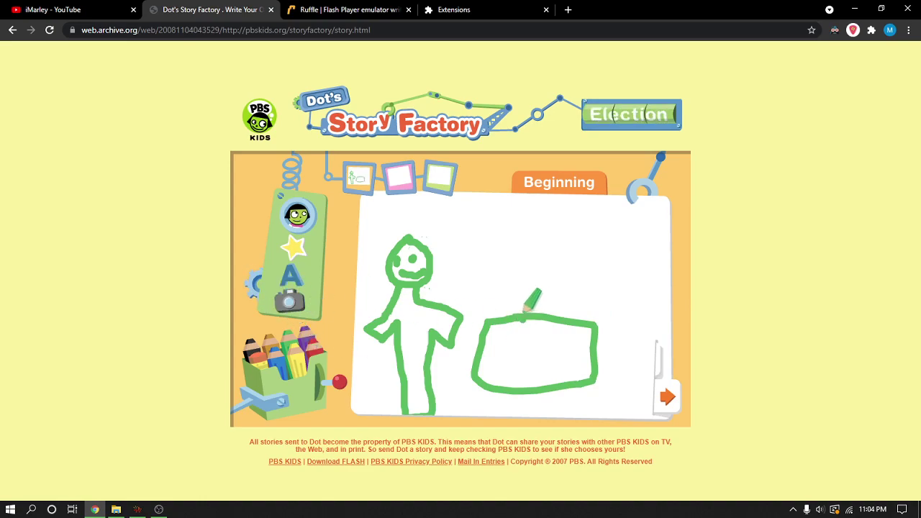
left_click(249, 349)
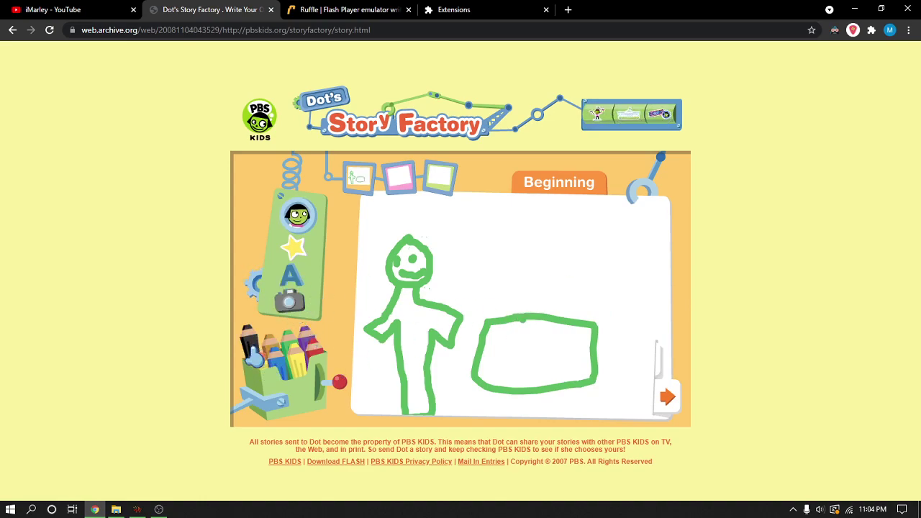
left_click_drag(508, 319, 534, 337)
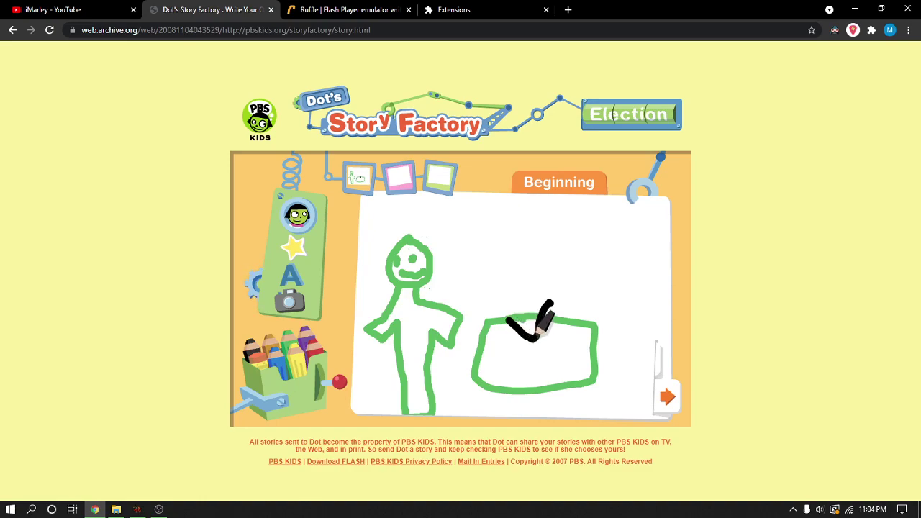
Open the Beginning page's story text box and write "CCaa" followed by a long run of "f" letters
left_click(288, 277)
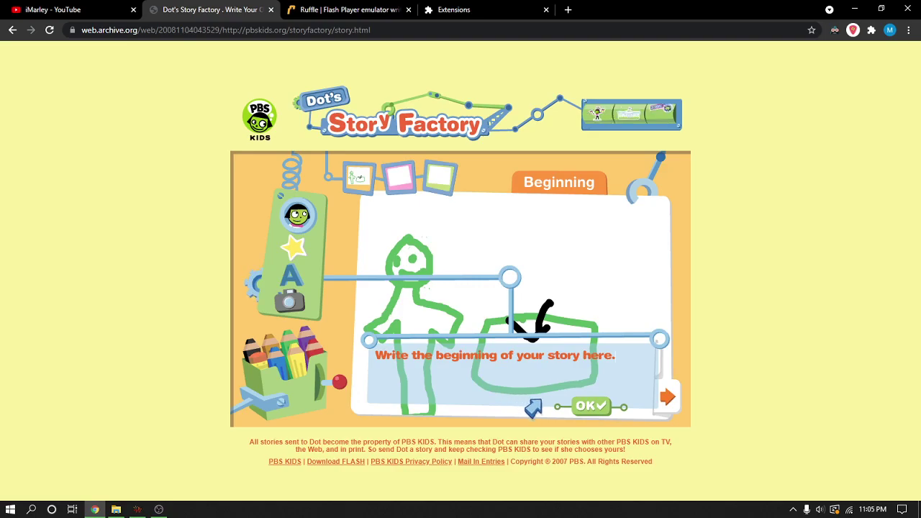
type("CCaa")
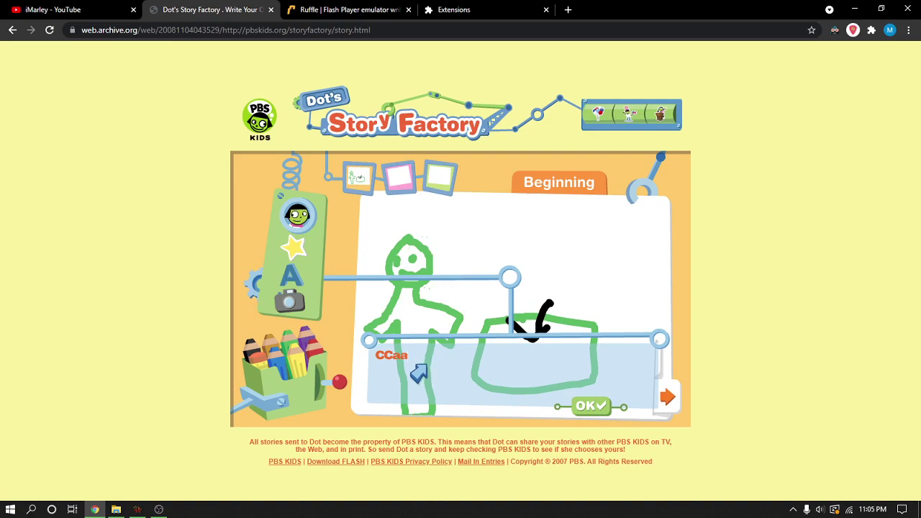
type("ffff")
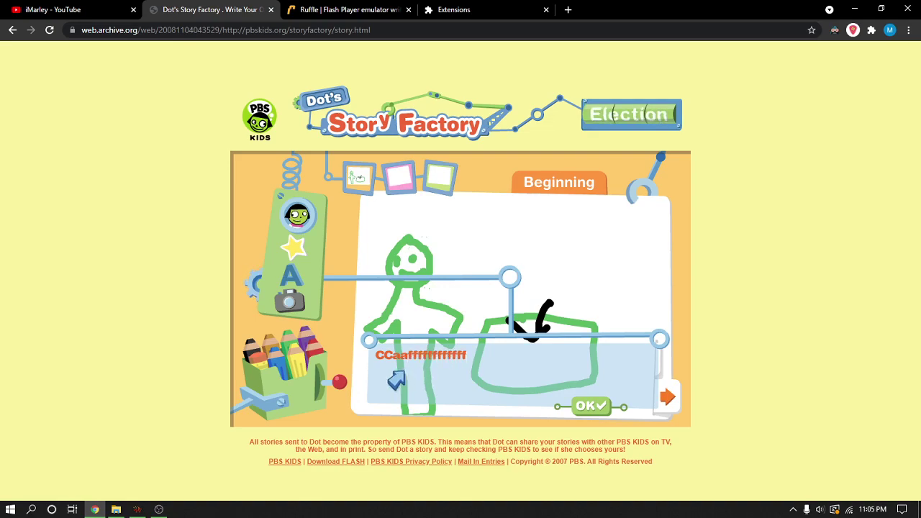
type("fffffff")
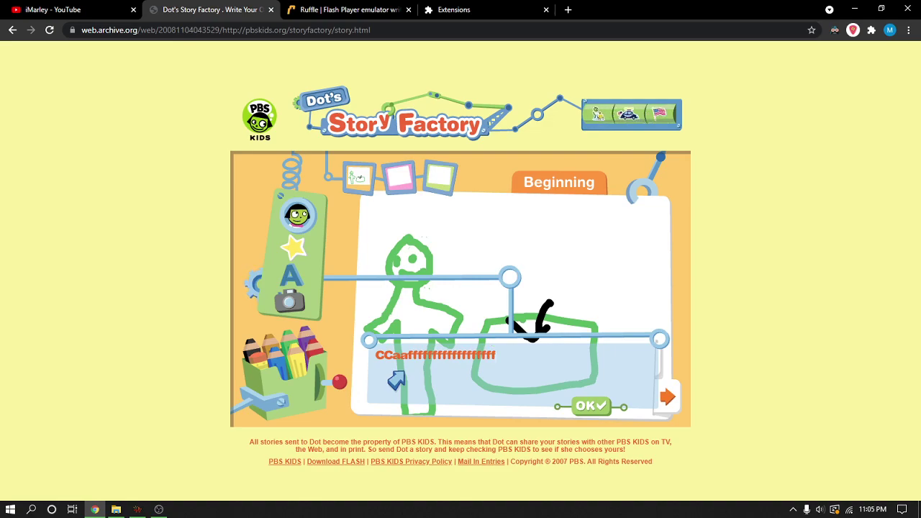
type("ffffff")
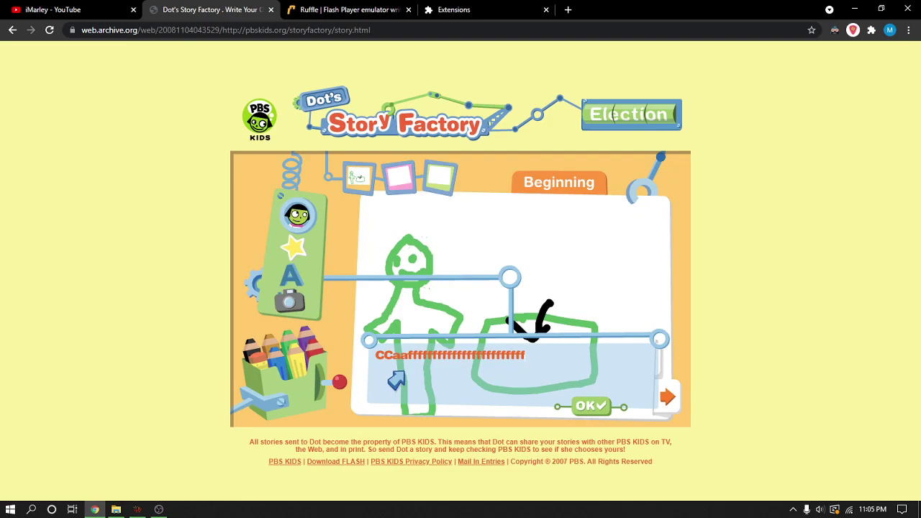
Rewind the Flash movie and draw a green outline of a smiling person beside a rectangular box on the Beginning page
right_click(482, 327)
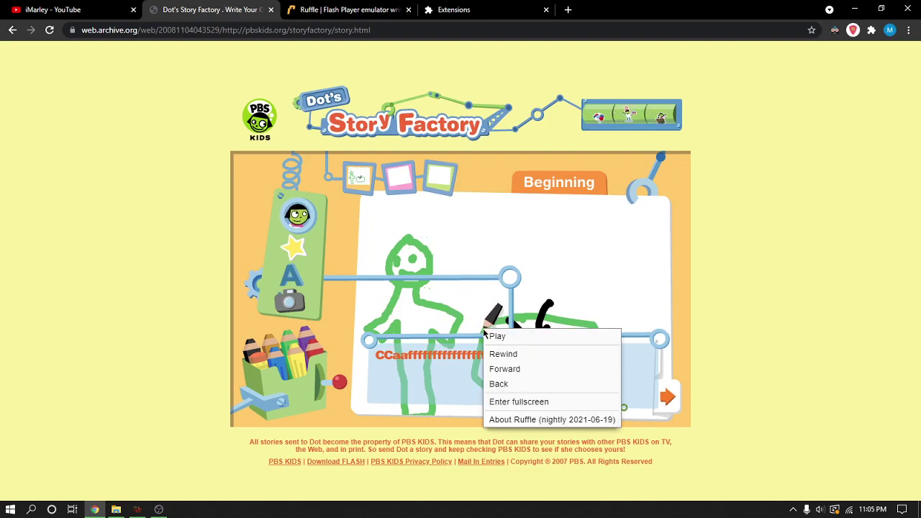
left_click(520, 352)
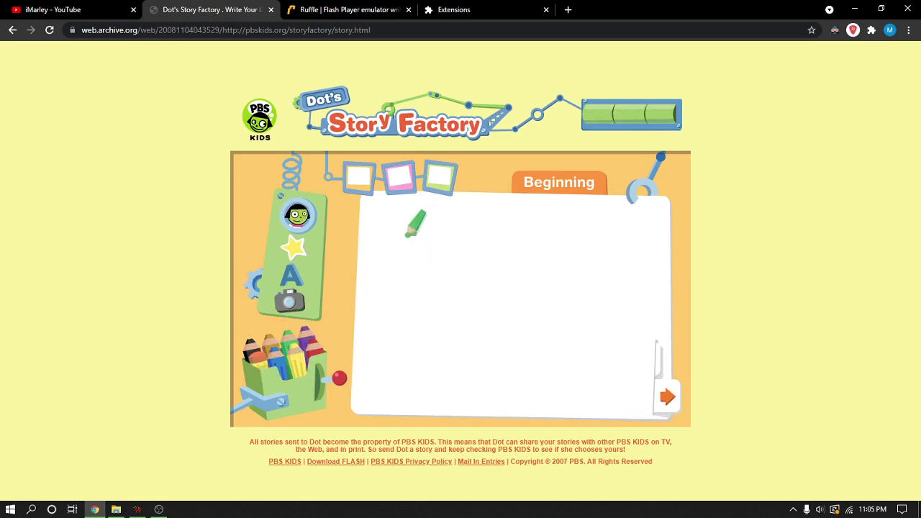
mouse_move(406, 230)
left_mouse_down()
mouse_move(470, 263)
mouse_move(405, 233)
left_mouse_up()
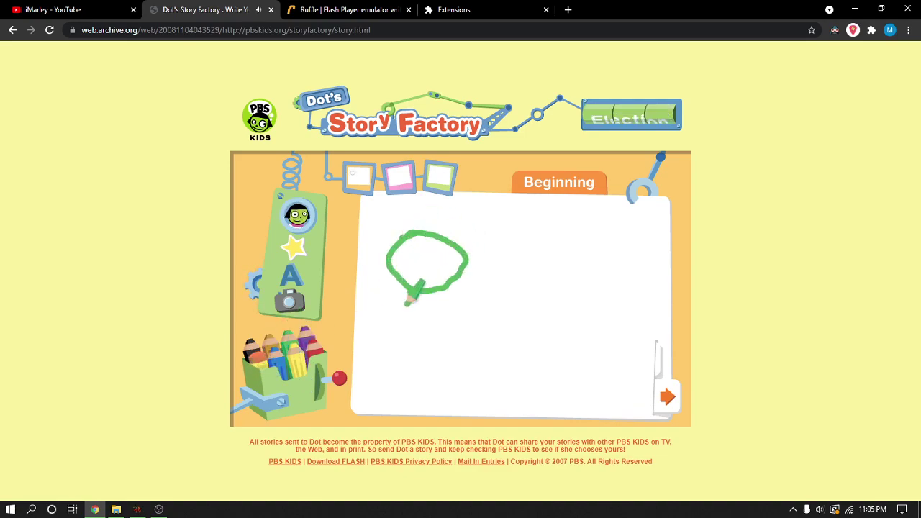
mouse_move(407, 303)
left_mouse_down()
mouse_move(375, 354)
mouse_move(403, 359)
mouse_move(392, 416)
left_mouse_up()
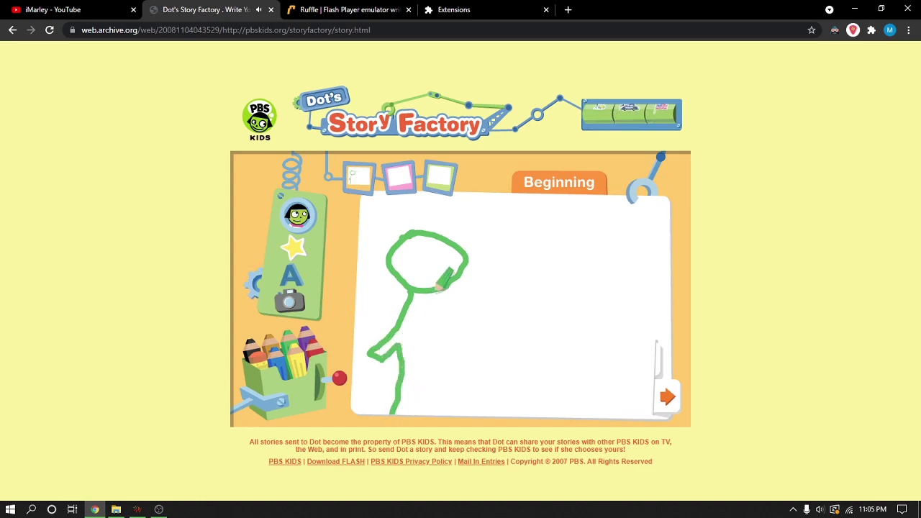
mouse_move(439, 289)
left_mouse_down()
mouse_move(449, 350)
mouse_move(439, 416)
left_mouse_up()
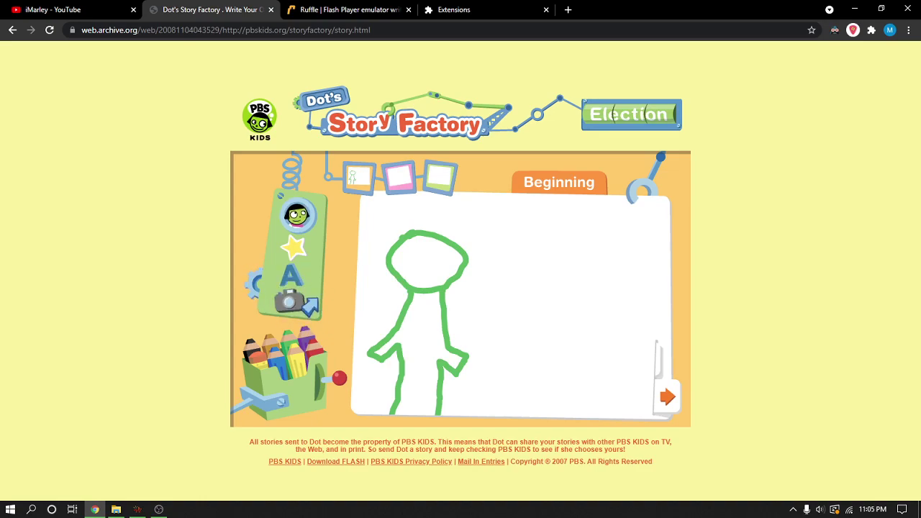
left_click(430, 252)
mouse_move(409, 279)
left_mouse_down()
mouse_move(429, 282)
mouse_move(450, 266)
left_mouse_up()
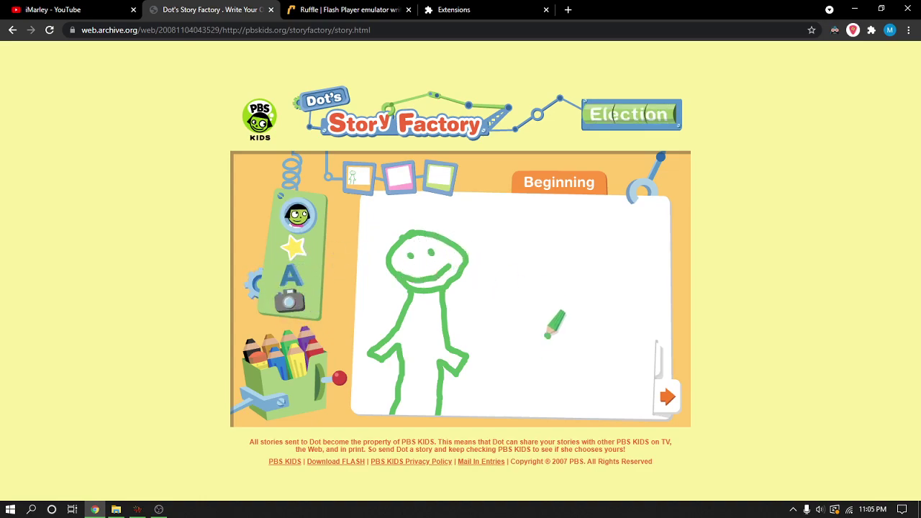
mouse_move(547, 335)
left_mouse_down()
mouse_move(506, 392)
mouse_move(627, 338)
mouse_move(513, 333)
left_mouse_up()
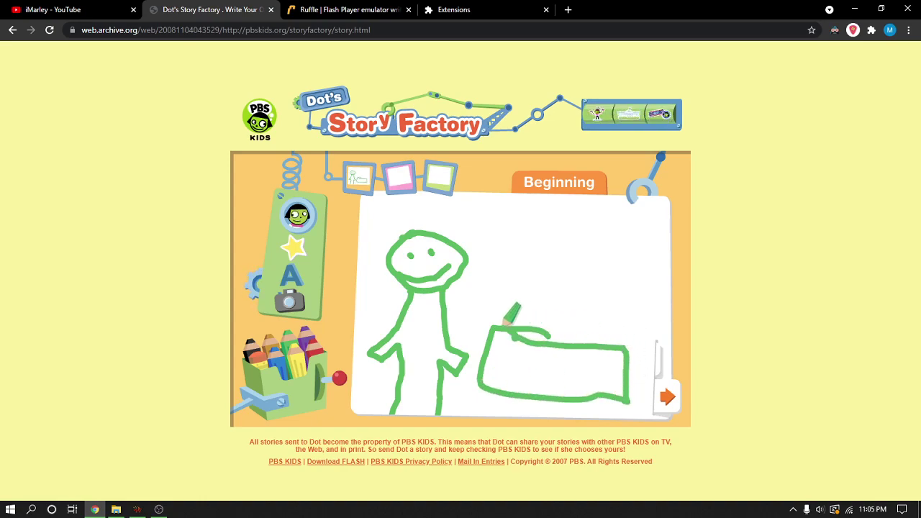
Look through the pages of available stickers and close the sticker picker
left_click(294, 249)
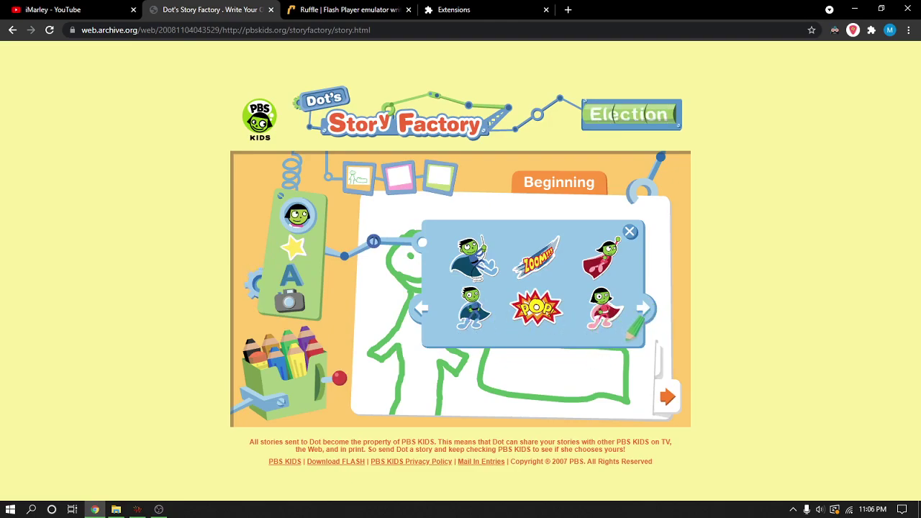
left_click(645, 308)
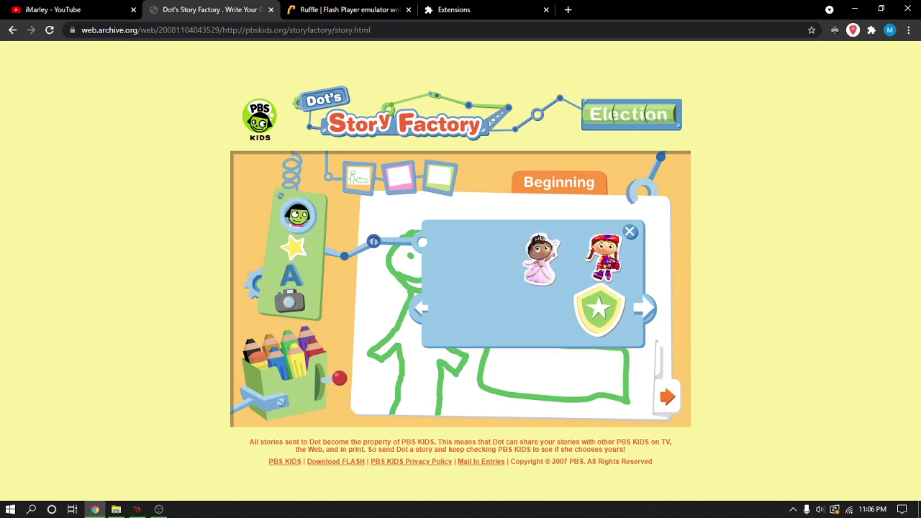
left_click(645, 308)
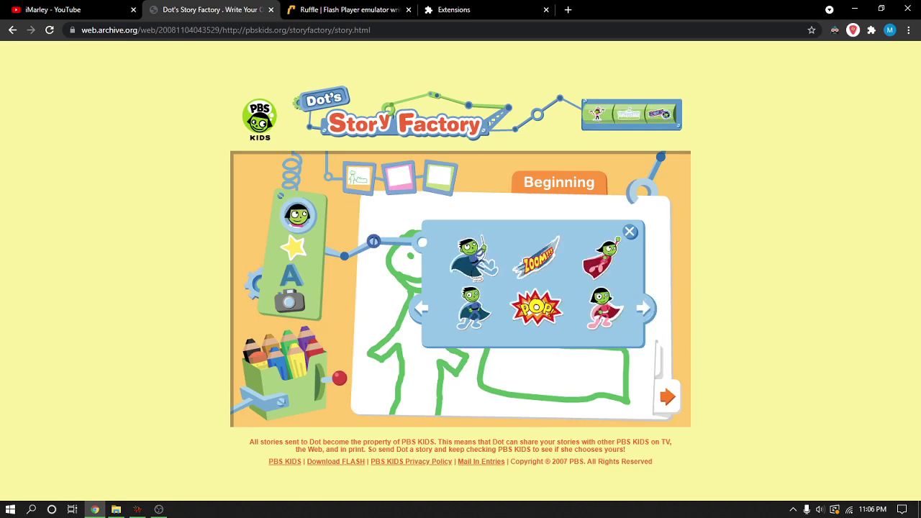
left_click(645, 308)
left_click(644, 308)
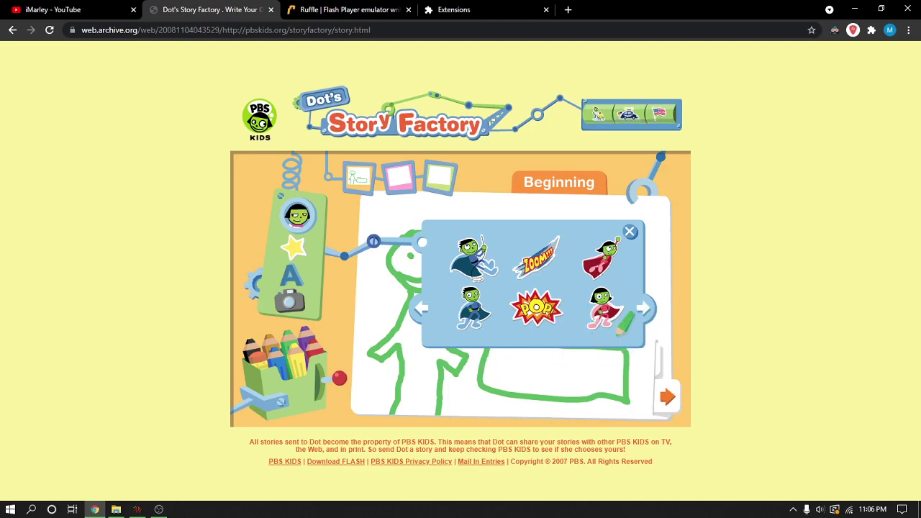
left_click(645, 308)
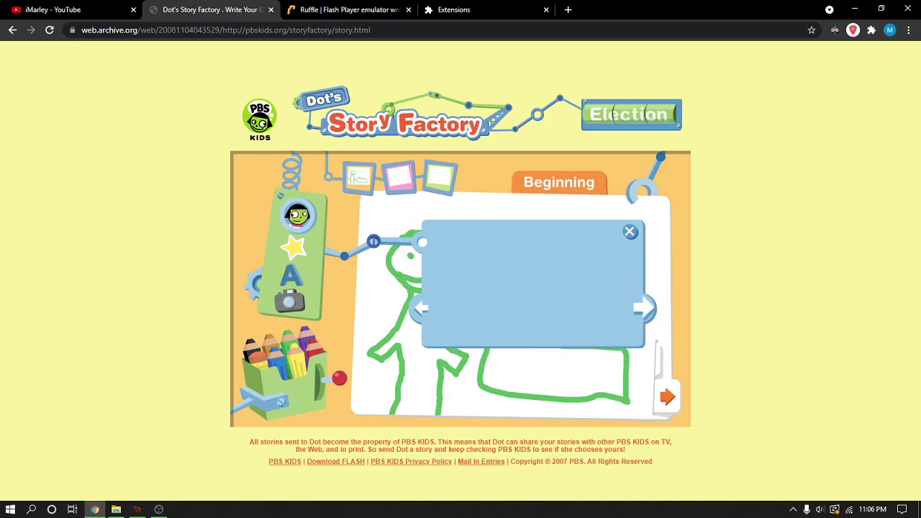
left_click(628, 236)
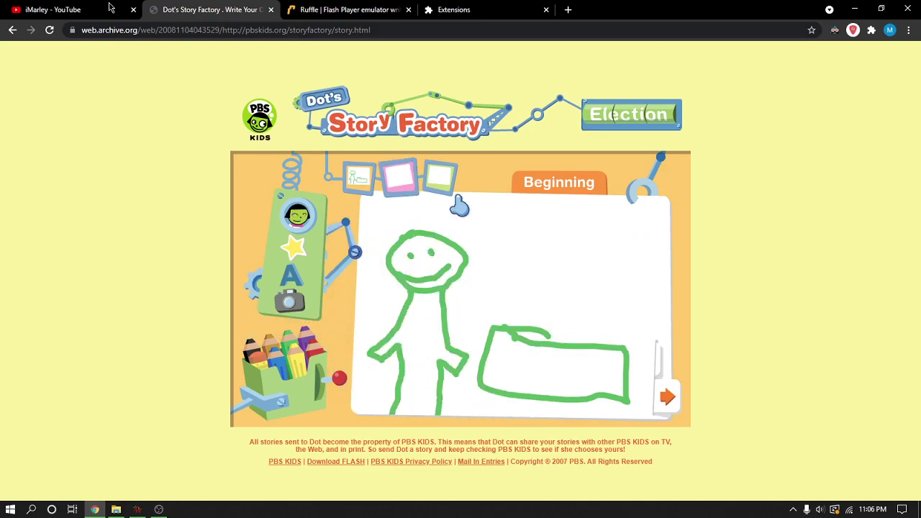
Reload the archived Story Factory page, skip its introduction and dismiss the Superheroes theme banner
left_click(50, 30)
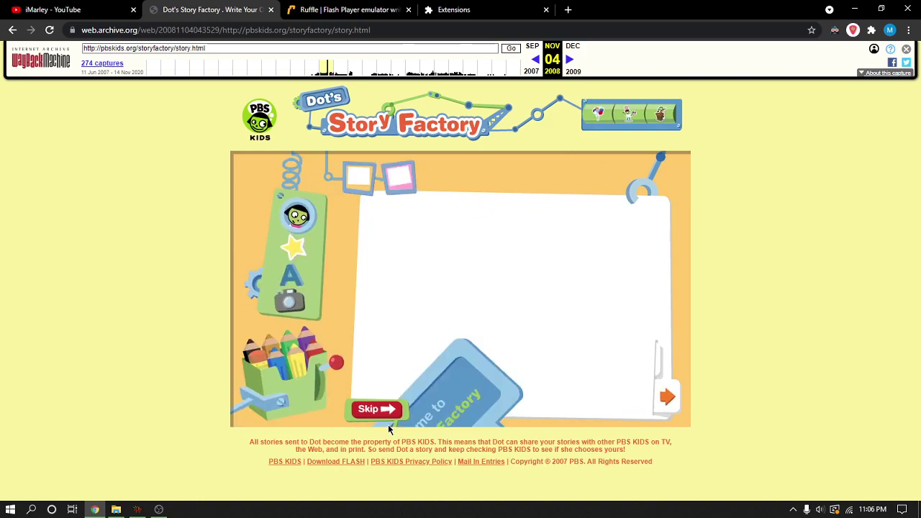
left_click(375, 409)
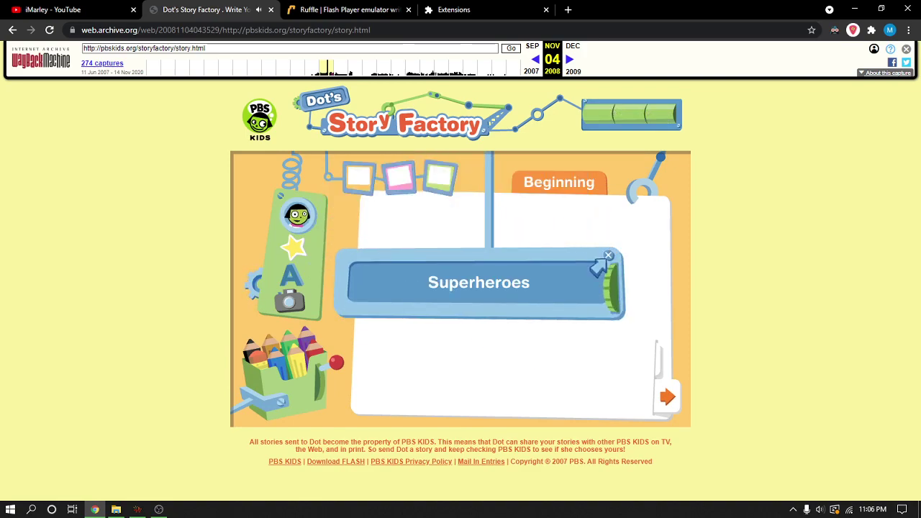
left_click(609, 253)
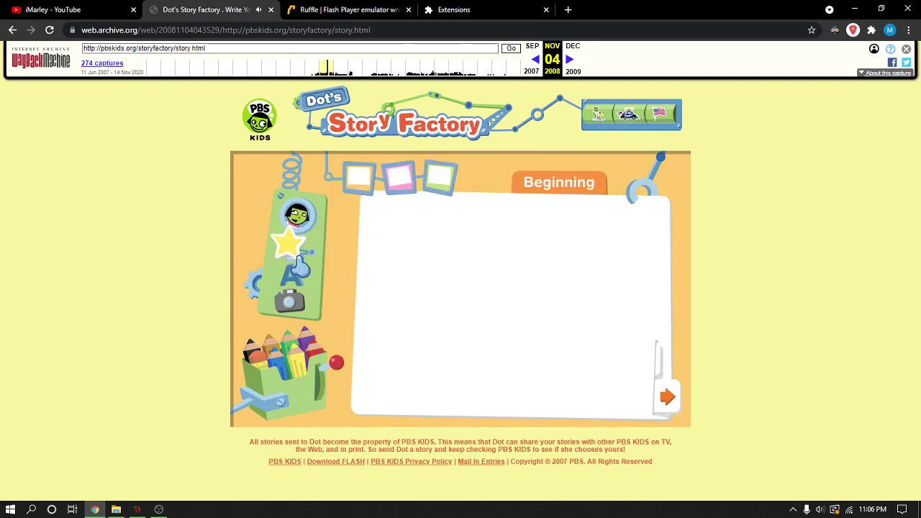
Place the swinging superhero boy sticker on the Beginning page and draw a thin black rope from his hand to the page's upper edge
left_click(294, 249)
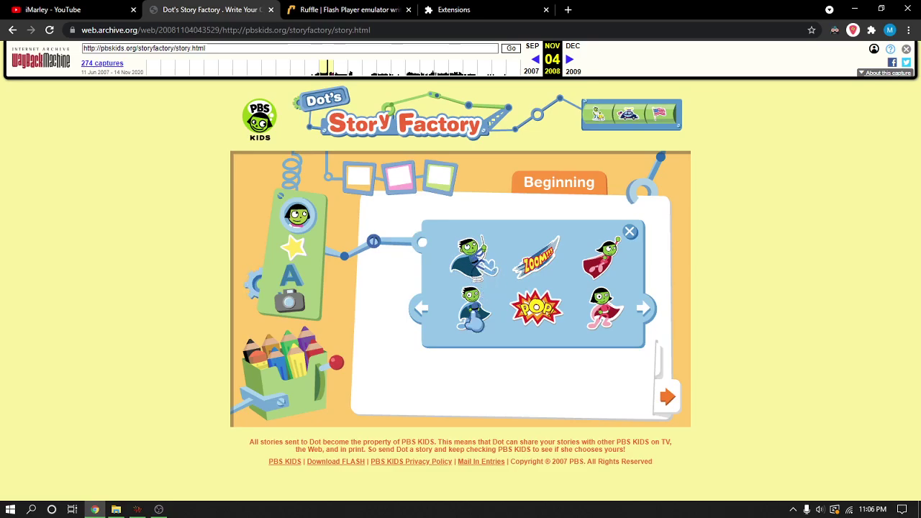
left_click(468, 268)
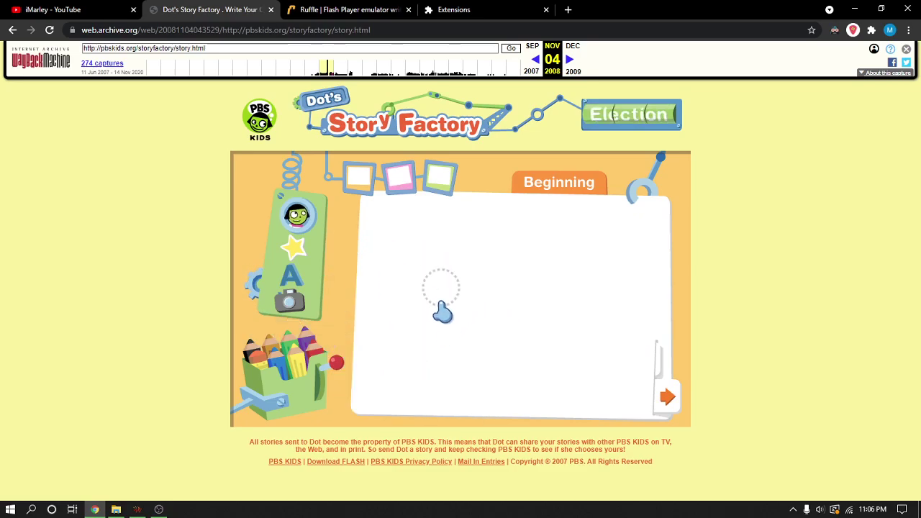
left_click(533, 311)
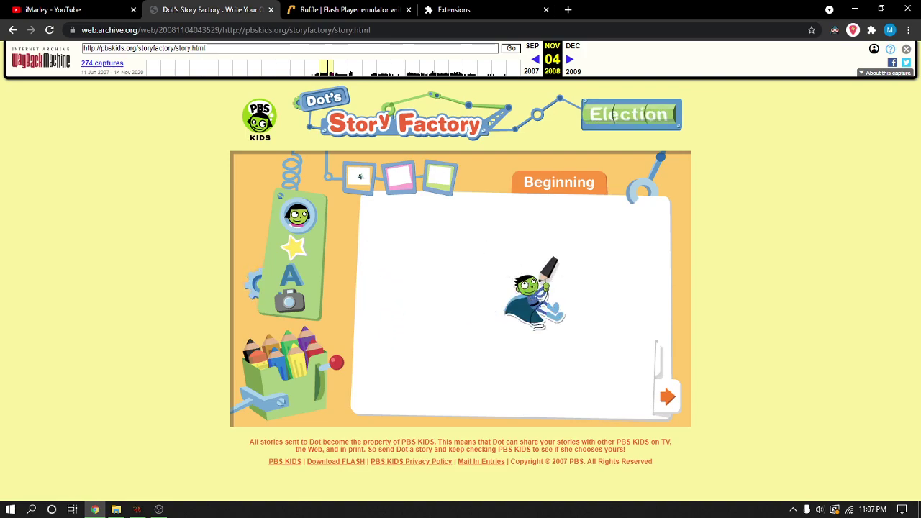
left_click_drag(543, 275, 536, 189)
Add the ZOOM!!! sticker just behind the swinging superhero's cape
left_click(293, 249)
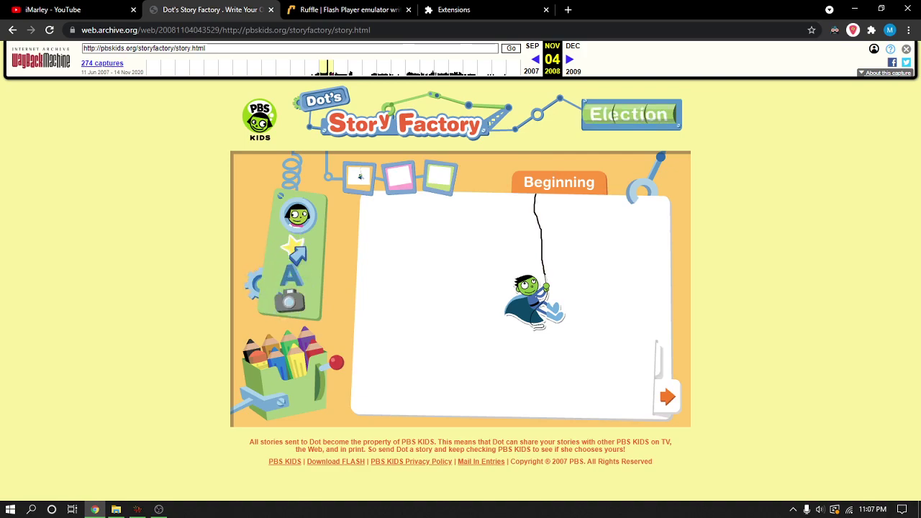
left_click(468, 259)
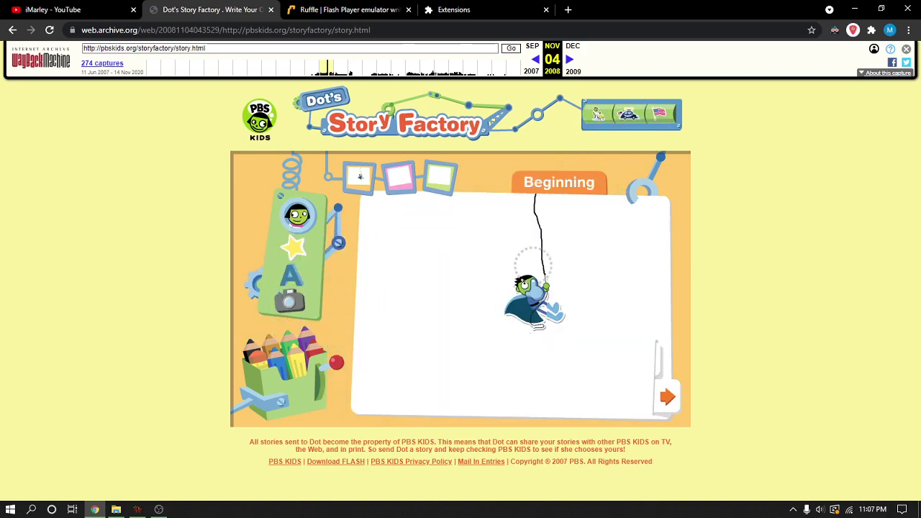
left_click(477, 325)
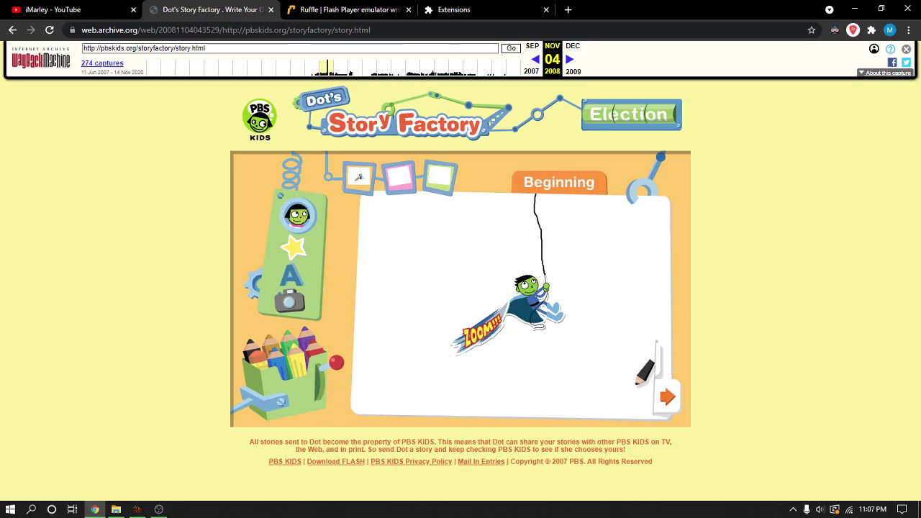
Go to the Middle page and place the POP! sticker near its center
left_click(667, 399)
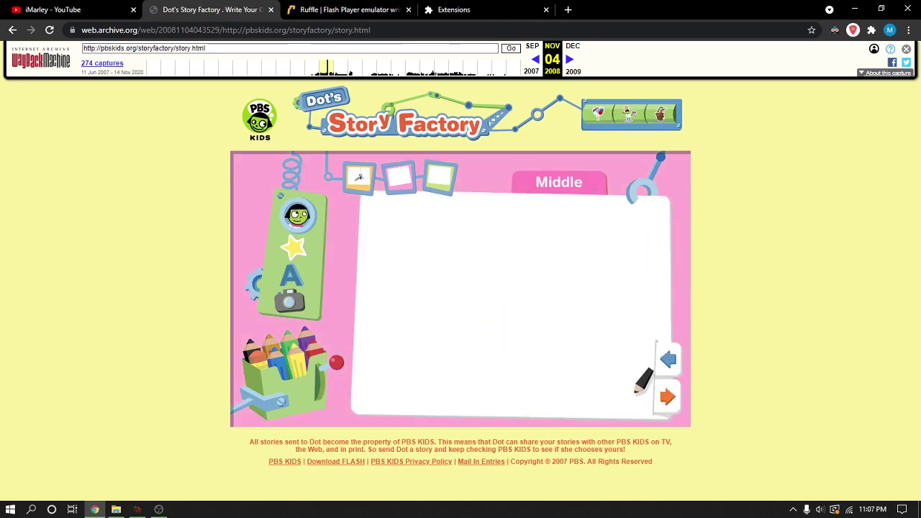
left_click(295, 250)
left_click(538, 314)
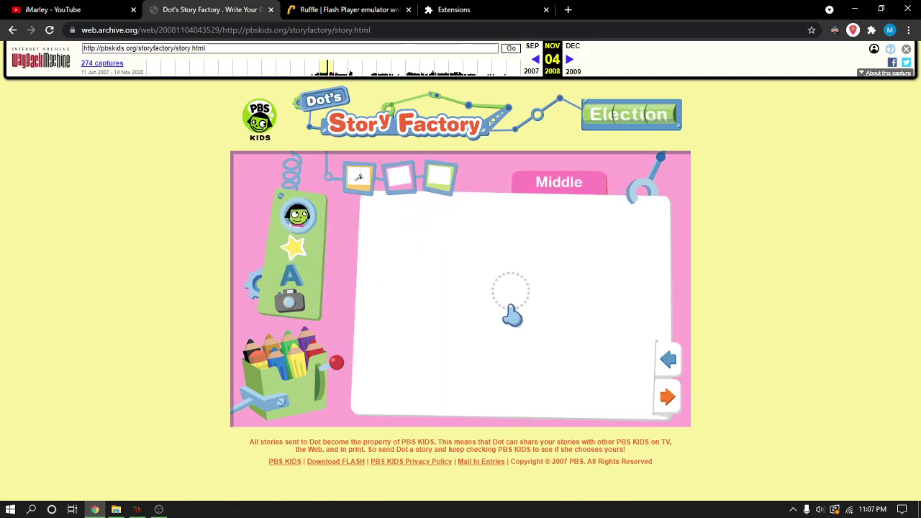
left_click(511, 309)
Go to the End page and place the swinging superhero boy sticker in its upper-left area
left_click(668, 396)
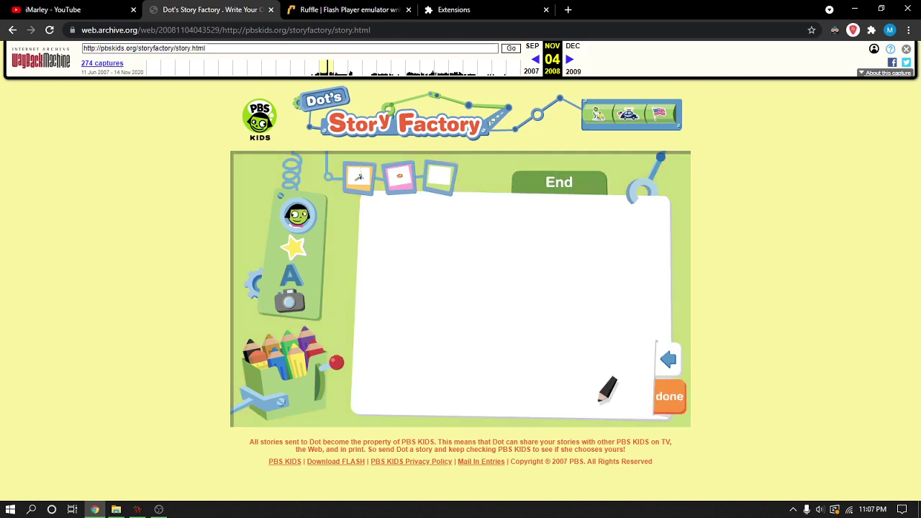
left_click(293, 248)
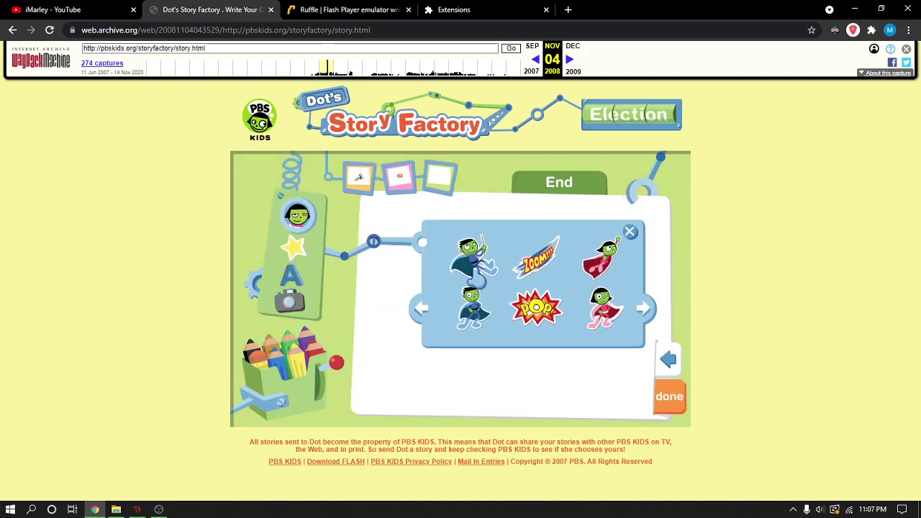
left_click(475, 267)
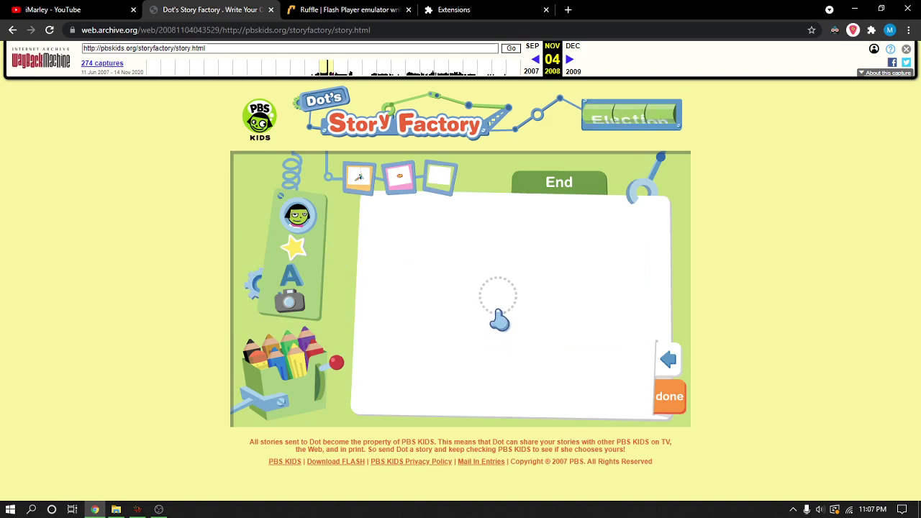
left_click(436, 291)
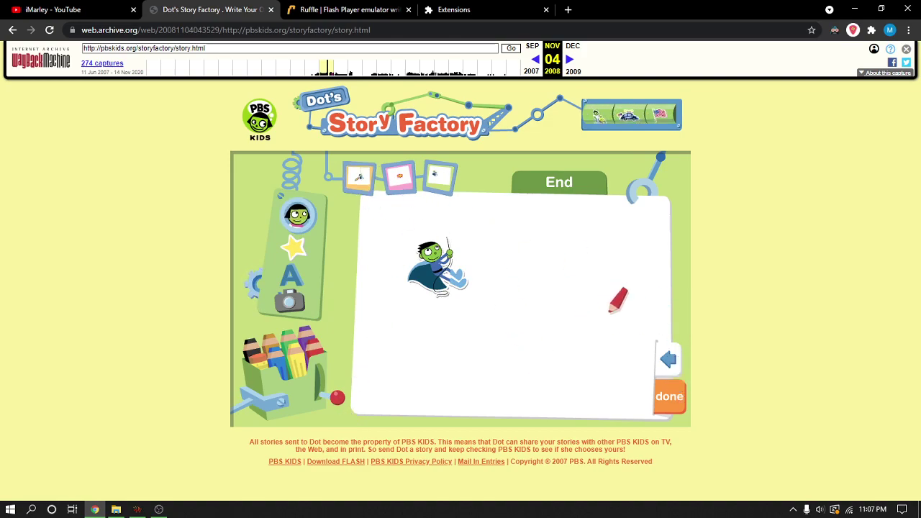
Review the Beginning and Middle pages, and scribble thick red over the superhero's body on the End page
left_click(667, 360)
left_click(668, 362)
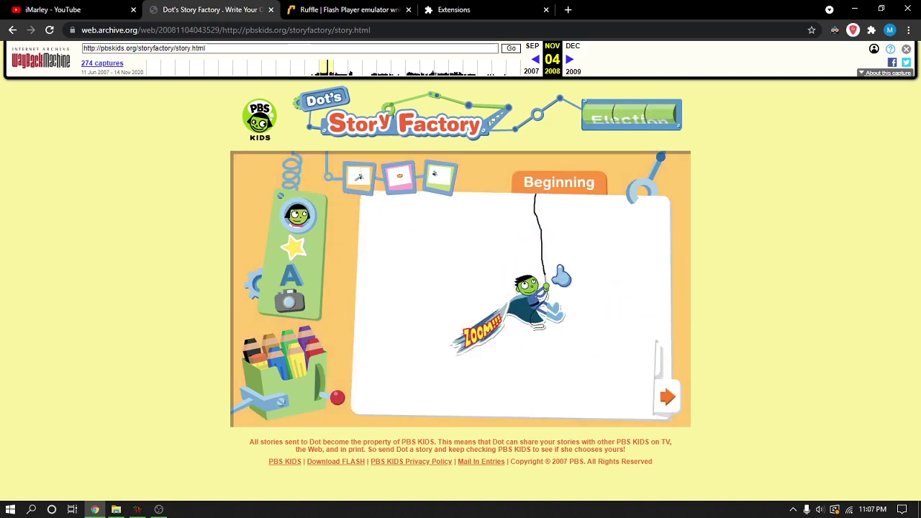
left_click(666, 397)
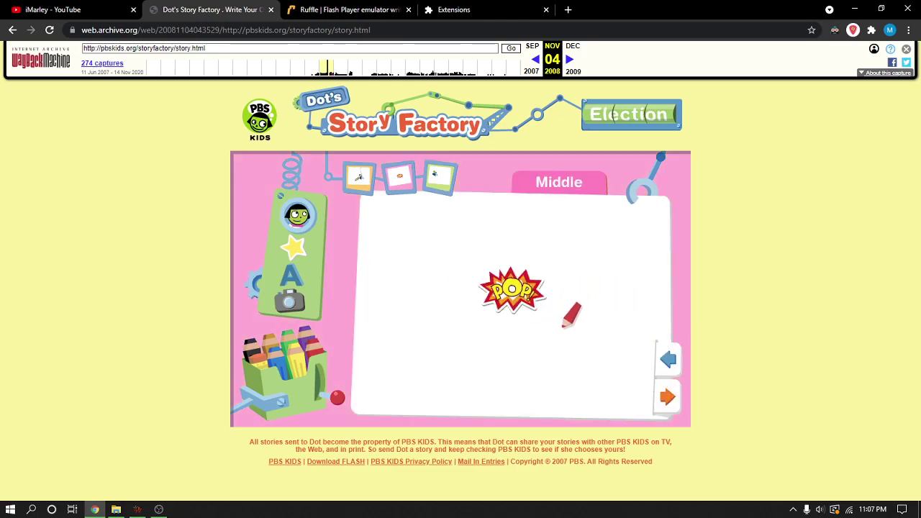
left_click(667, 398)
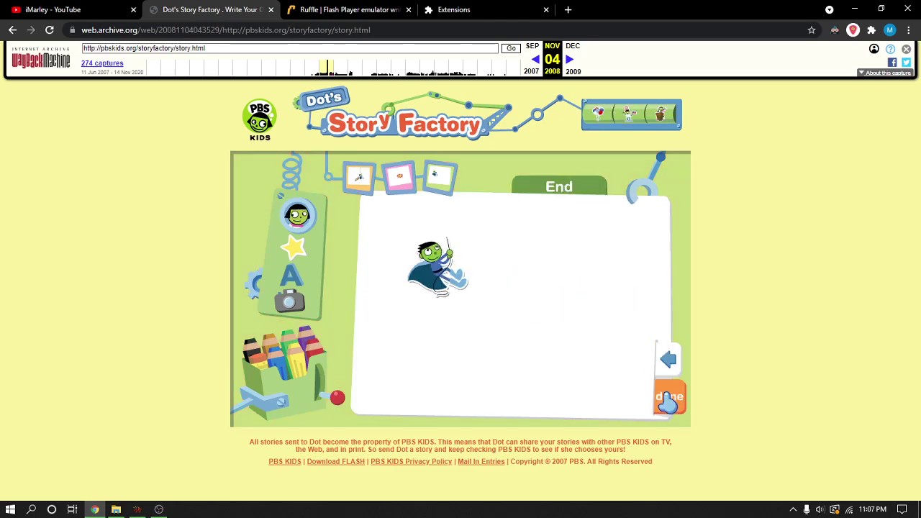
mouse_move(458, 268)
left_mouse_down()
mouse_move(436, 276)
mouse_move(442, 292)
mouse_move(460, 260)
mouse_move(455, 281)
mouse_move(478, 277)
mouse_move(450, 251)
left_mouse_up()
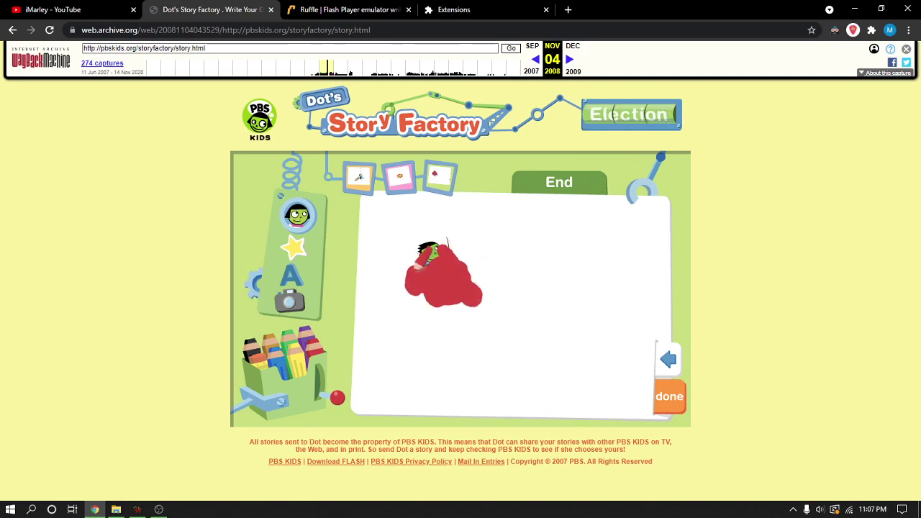
Add a second swinging superhero boy below and to the right of the first and scribble thick red over him
left_click(293, 251)
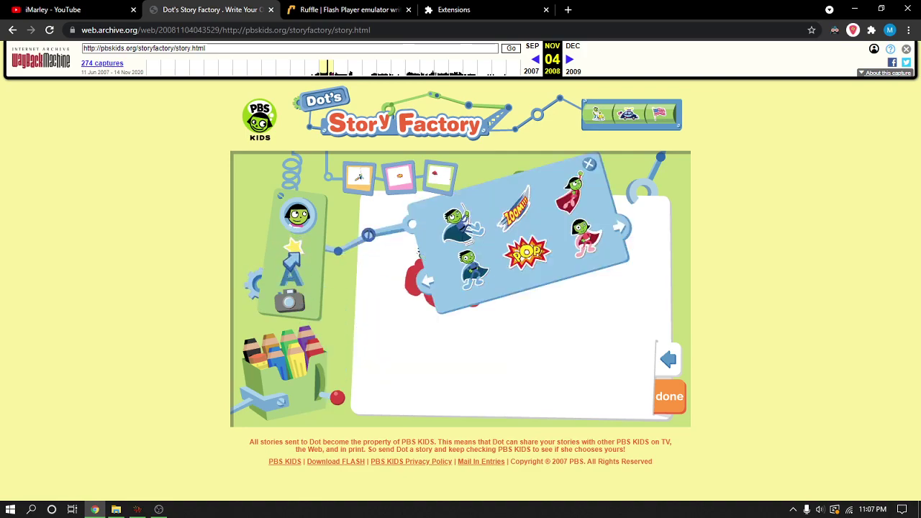
left_click_drag(471, 259, 532, 327)
left_click(318, 344)
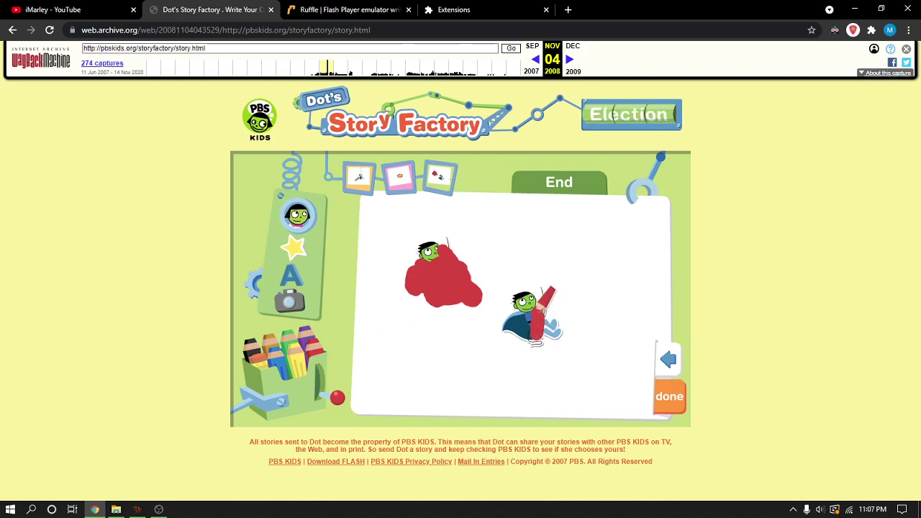
mouse_move(541, 310)
left_mouse_down()
mouse_move(521, 303)
mouse_move(518, 285)
mouse_move(544, 290)
mouse_move(507, 338)
mouse_move(550, 330)
left_mouse_up()
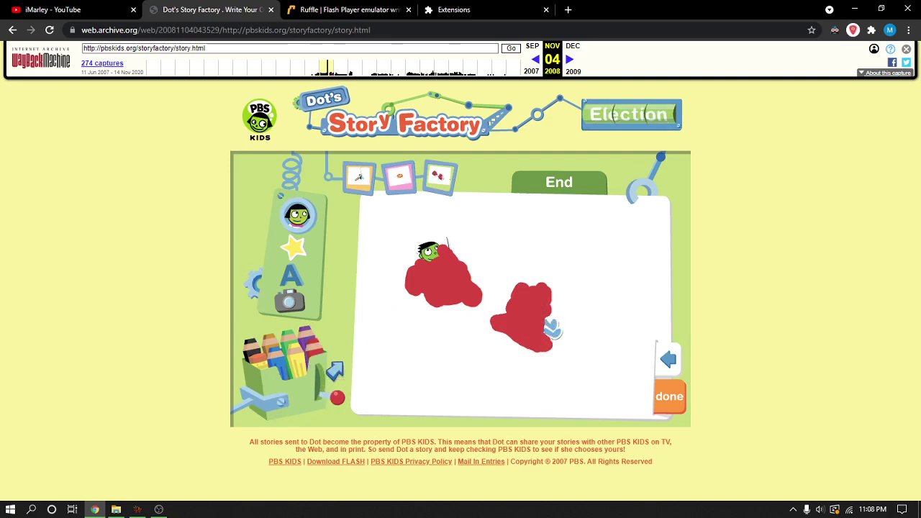
Place a third swinging superhero boy directly beneath the first one and cover him with thick red scribbles
left_click(298, 247)
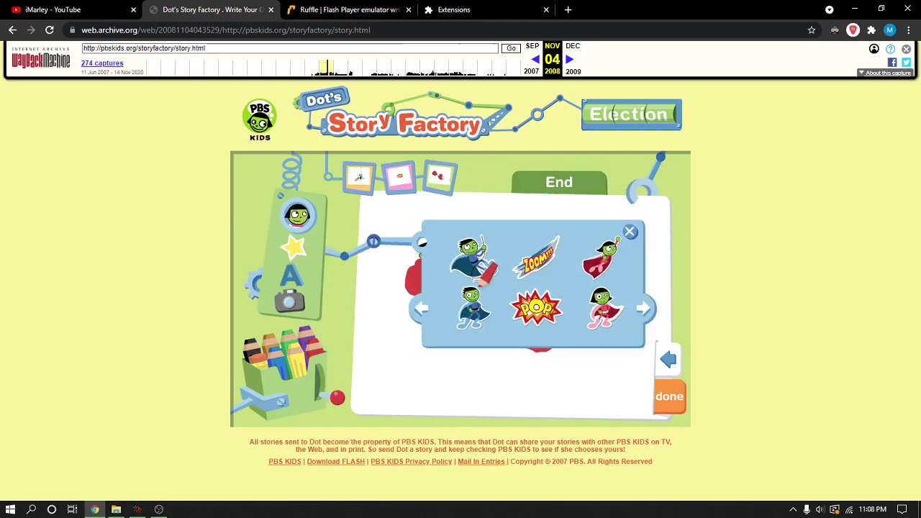
left_click(472, 259)
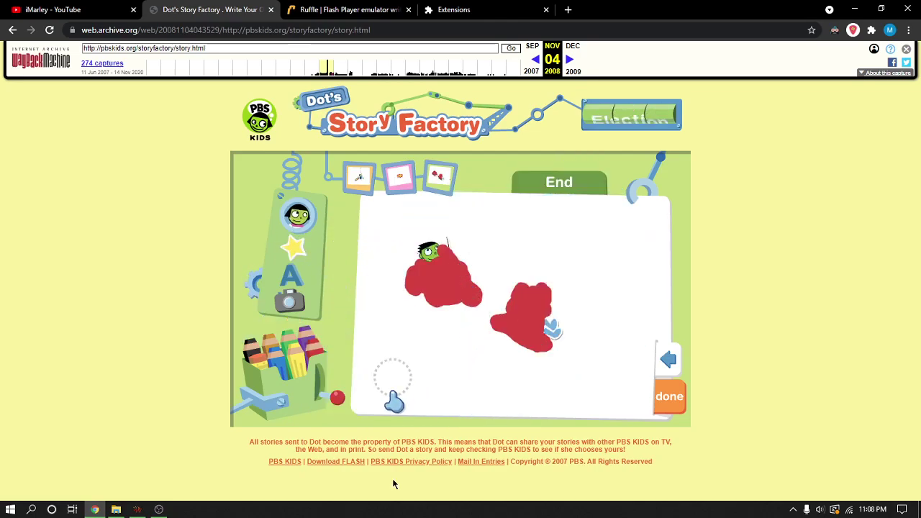
left_click(441, 352)
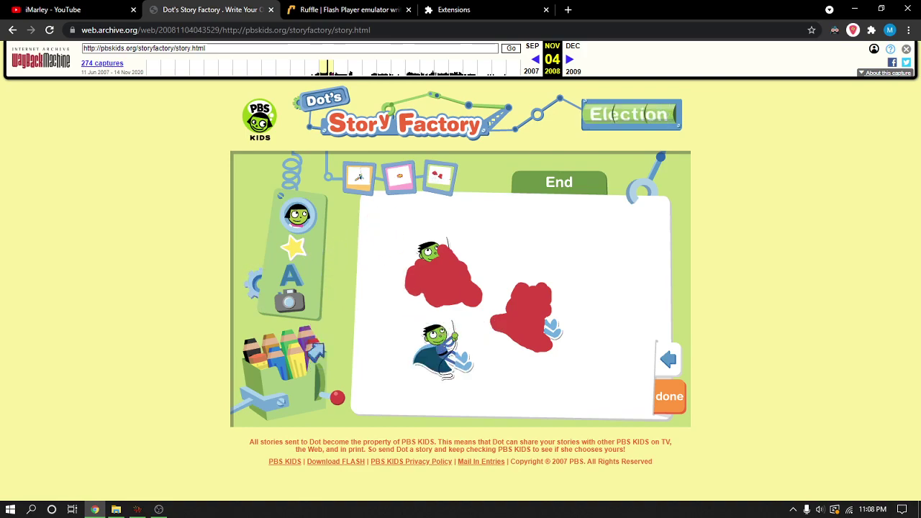
mouse_move(439, 331)
left_mouse_down()
mouse_move(452, 312)
mouse_move(442, 327)
mouse_move(450, 346)
mouse_move(407, 363)
left_mouse_up()
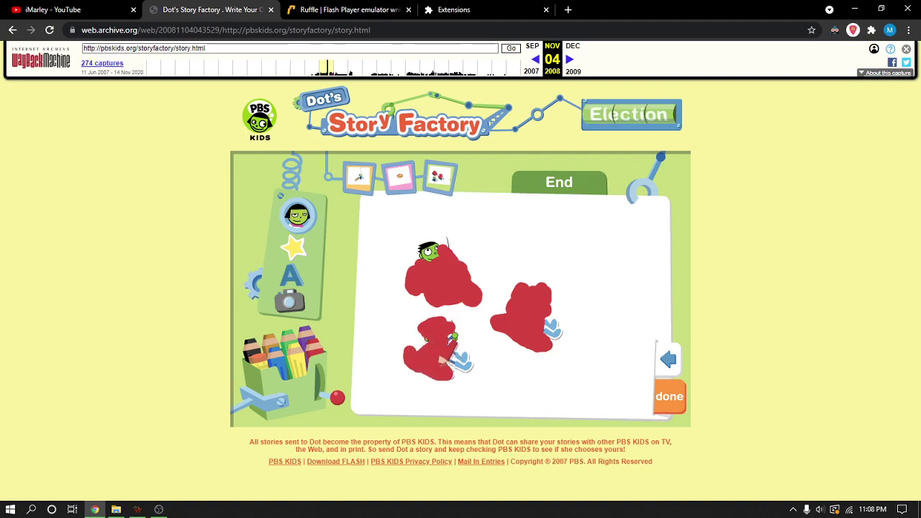
mouse_move(468, 367)
left_mouse_down()
mouse_move(448, 372)
mouse_move(464, 353)
mouse_move(472, 357)
left_mouse_up()
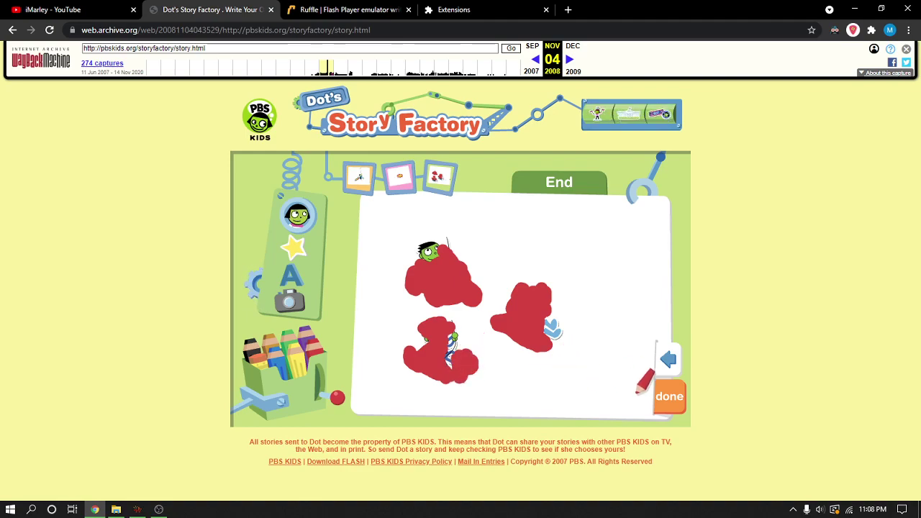
Revisit the Beginning page, dismiss the "Who is in your story?" question and advance to the End page
left_click(353, 188)
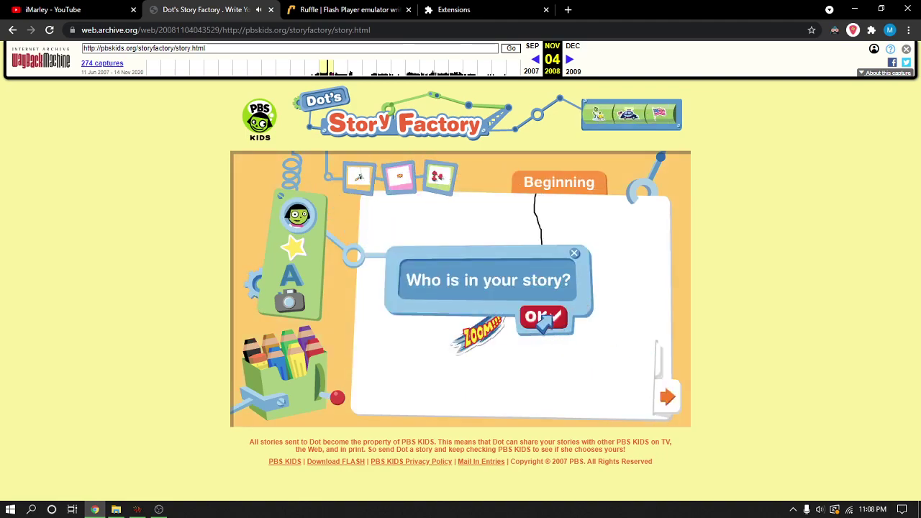
left_click(541, 319)
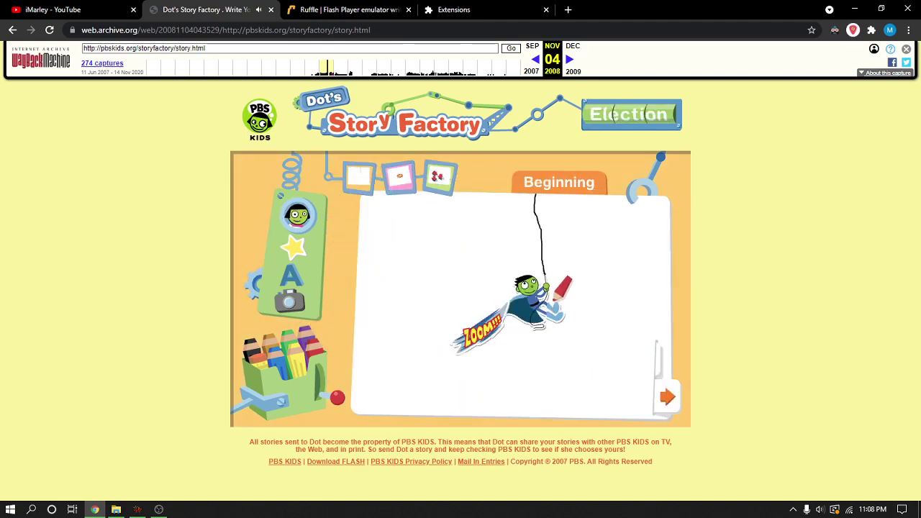
left_click(666, 397)
left_click(666, 397)
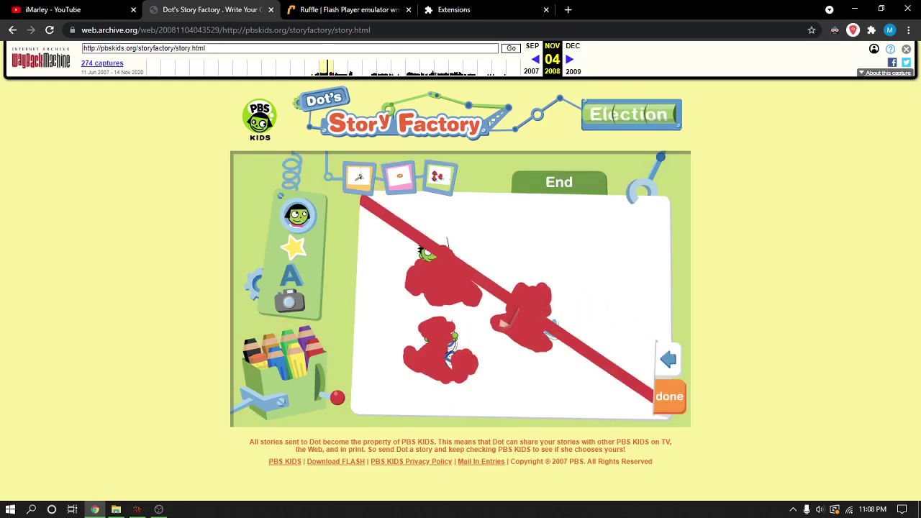
Finish the story and page through the completed book
left_click(669, 397)
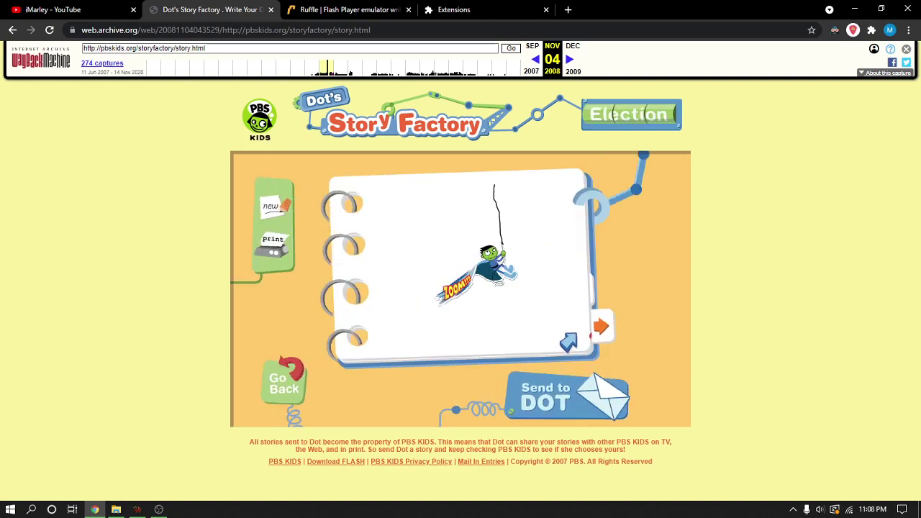
left_click(597, 332)
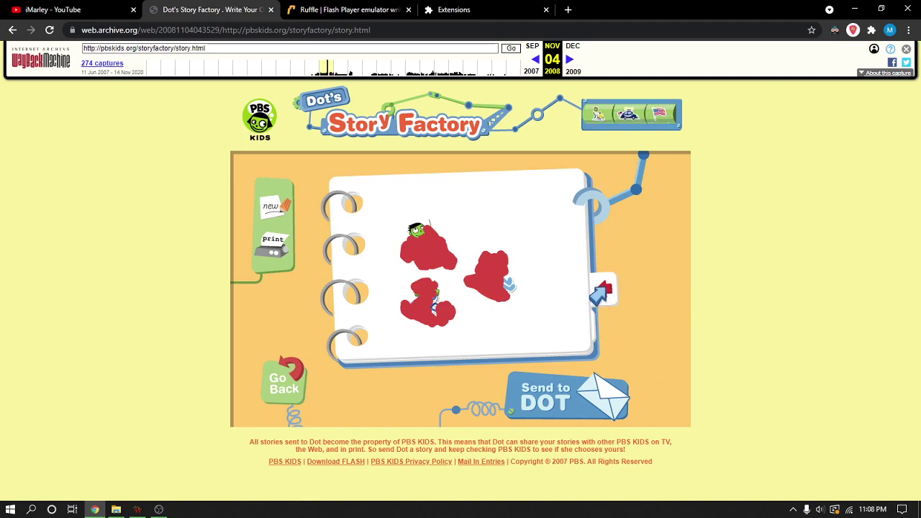
left_click(598, 290)
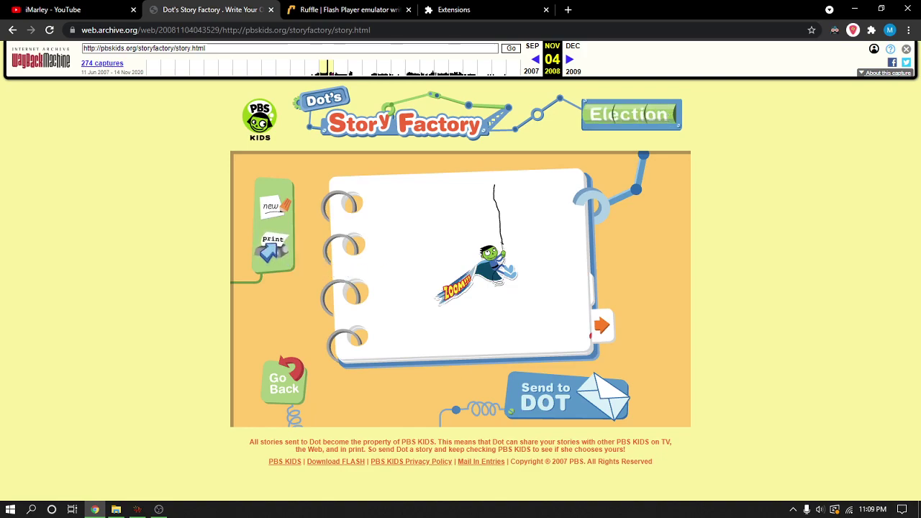
Start sending the story to Dot, filling in the sender's name and the age 19
left_click(576, 396)
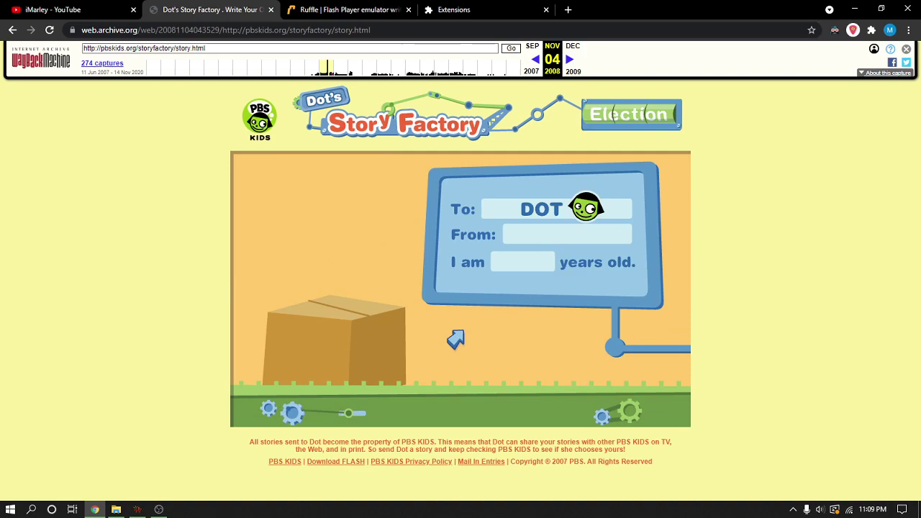
left_click(551, 245)
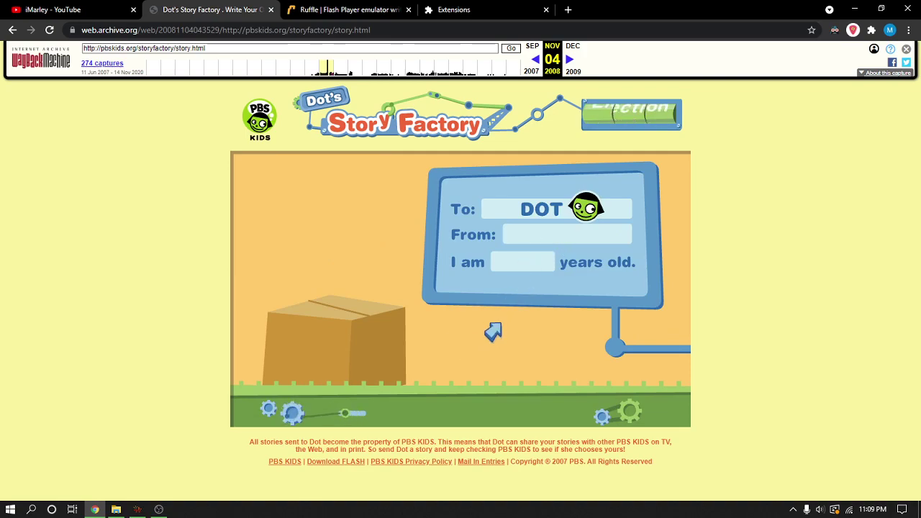
type("iMarley")
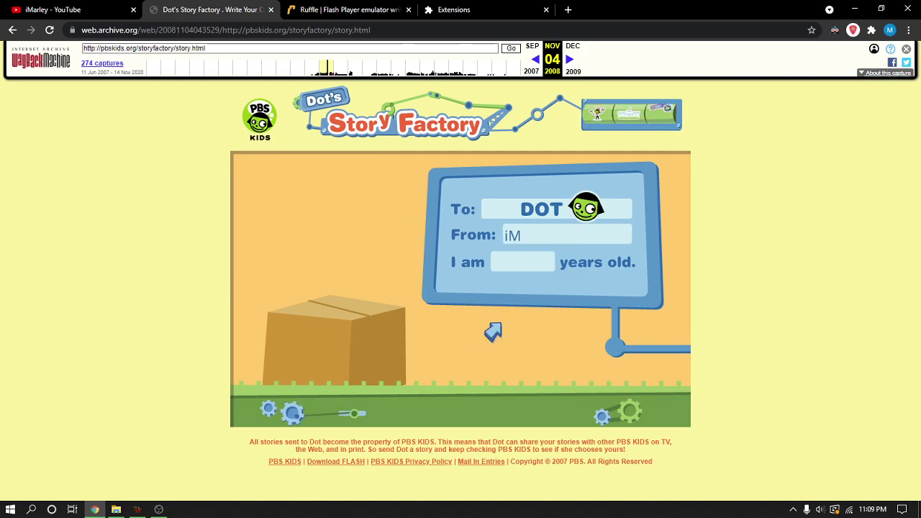
left_click(502, 264)
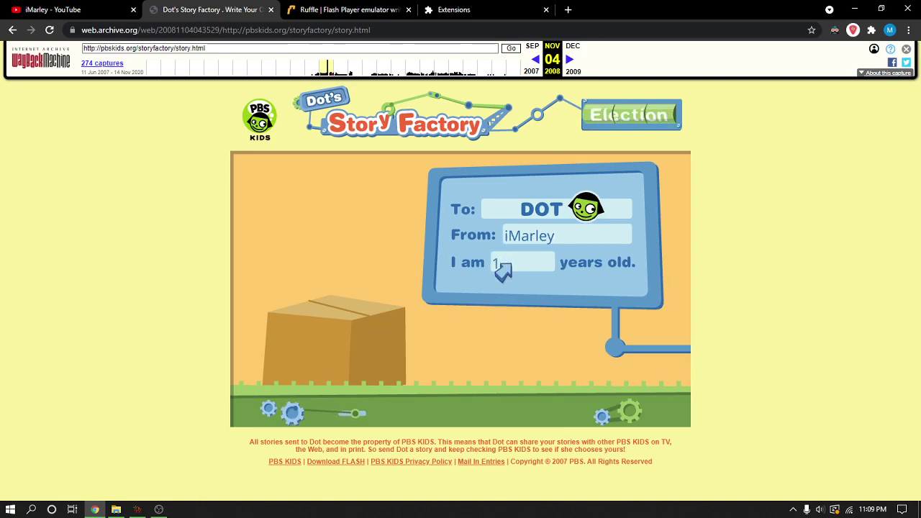
type("19")
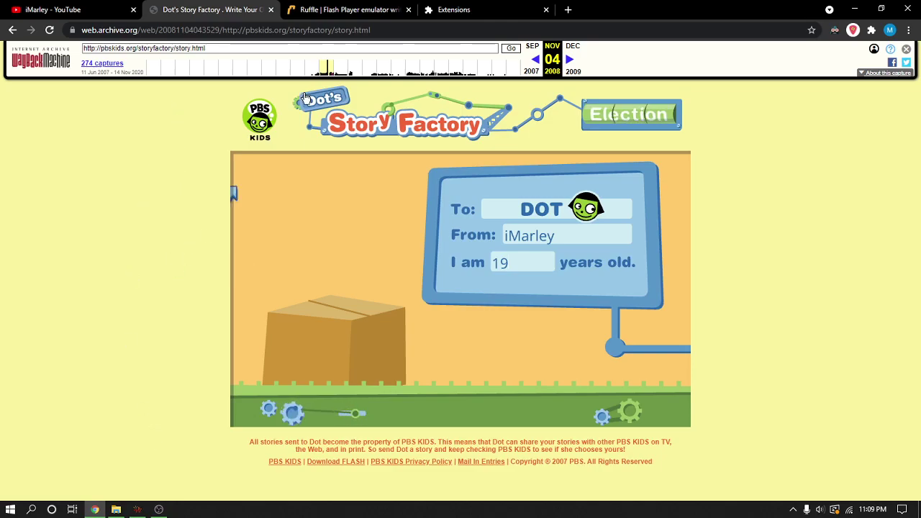
Look over the Ruffle website and the YouTube channel's uploaded videos, and return to the Story Factory page
left_click(353, 7)
scroll(372, 175, "up", 8)
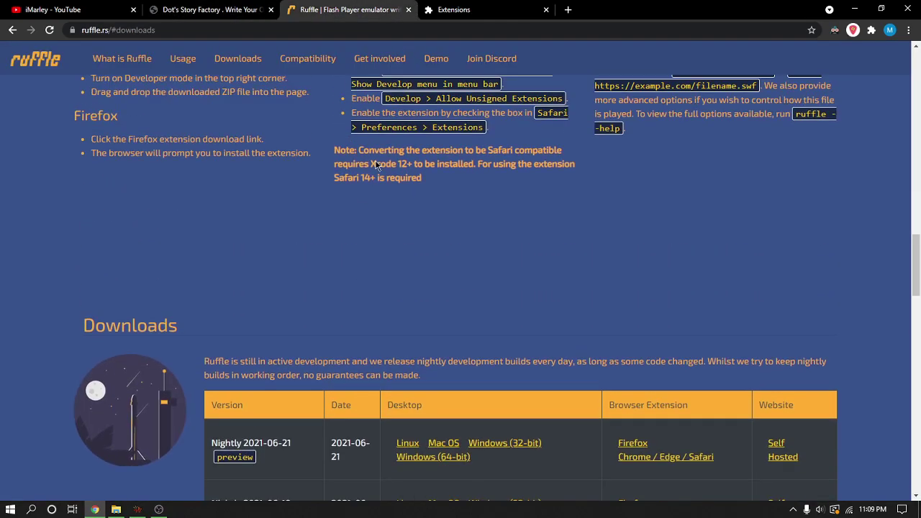
left_click(259, 9)
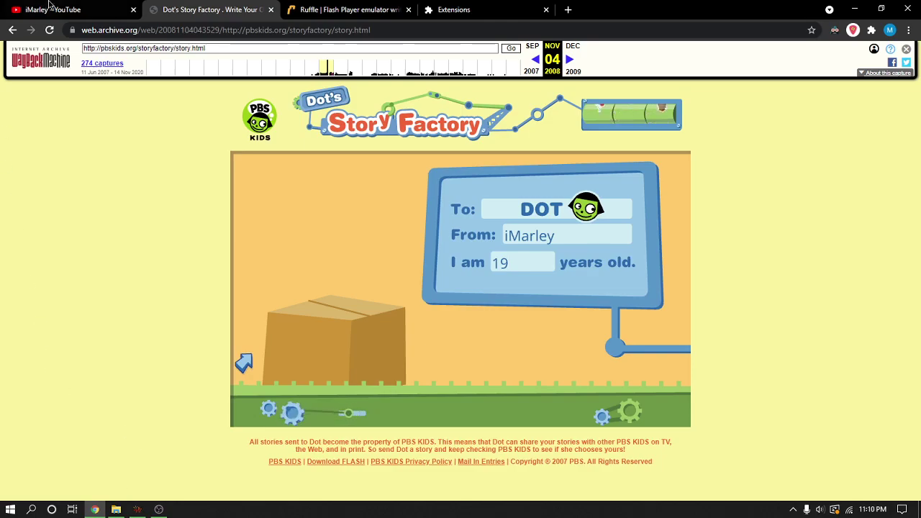
key("ctrl+shift+Tab")
scroll(453, 330, "down", 3)
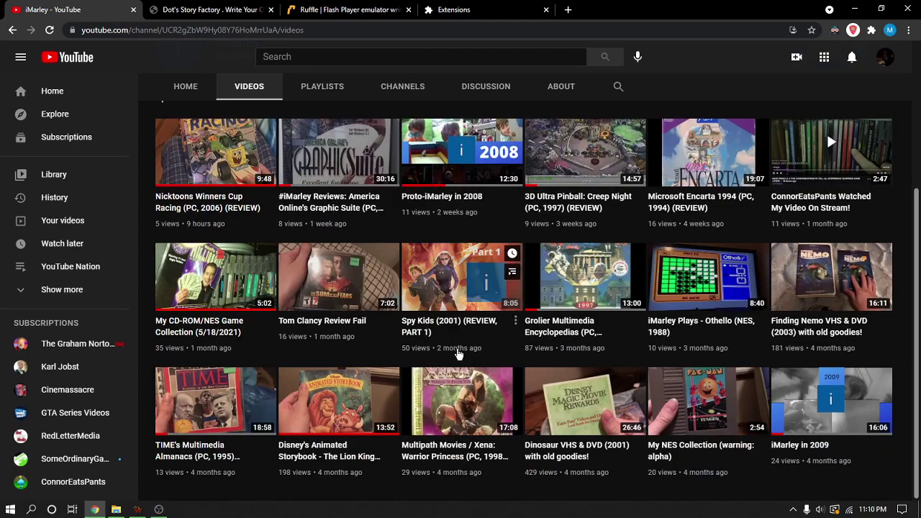
scroll(441, 386, "up", 3)
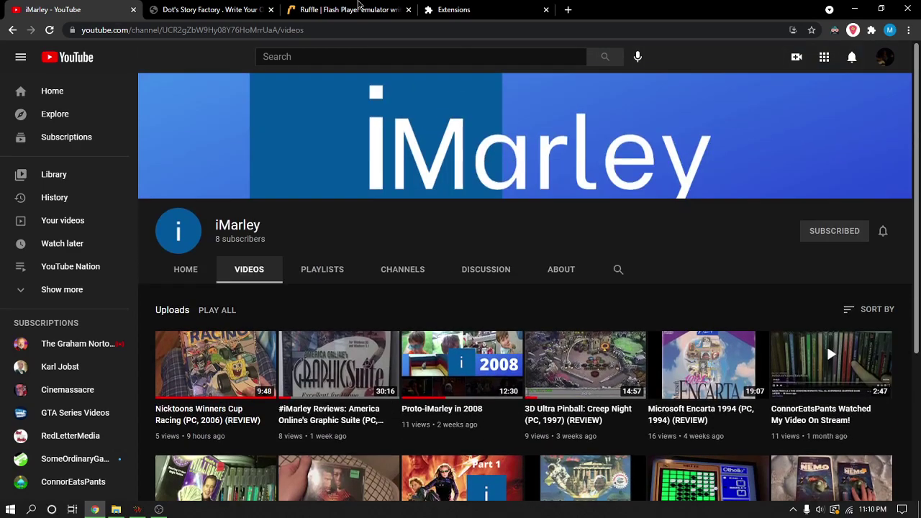
key("ctrl+Tab")
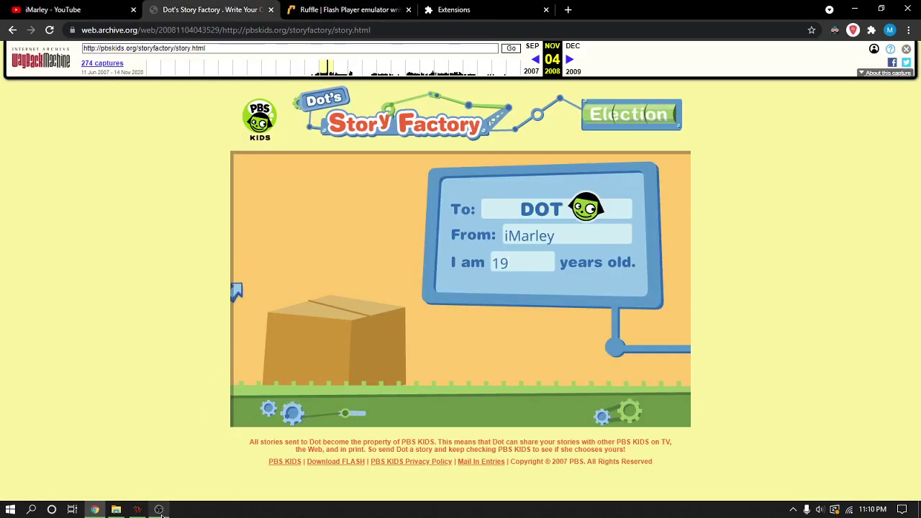